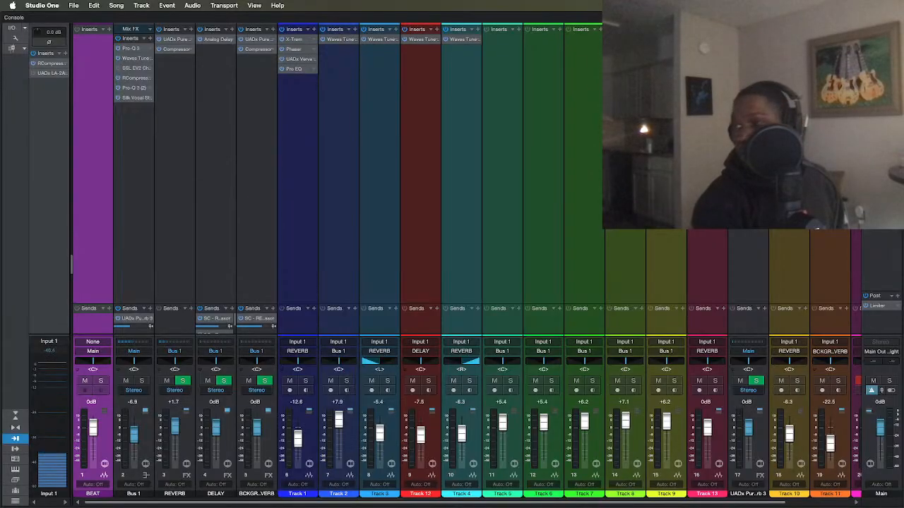
scroll(702, 506, right, 1)
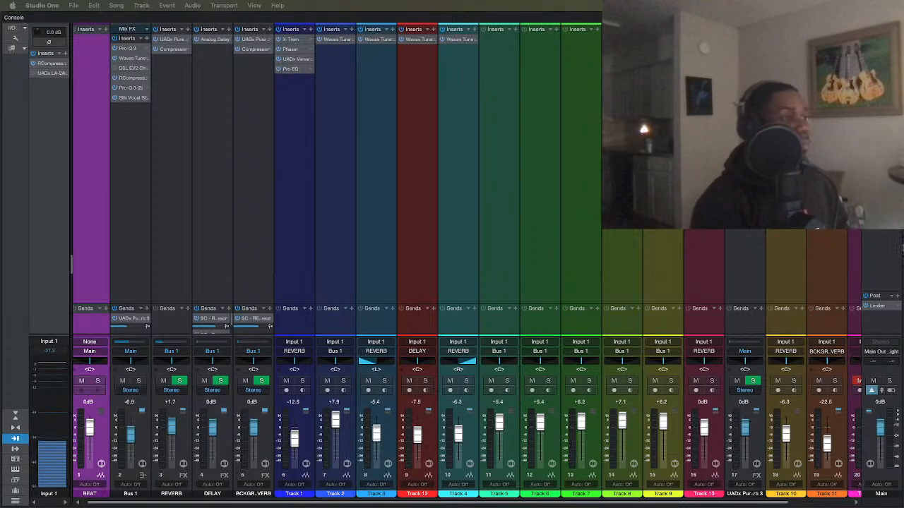
mouse_move(599, 504)
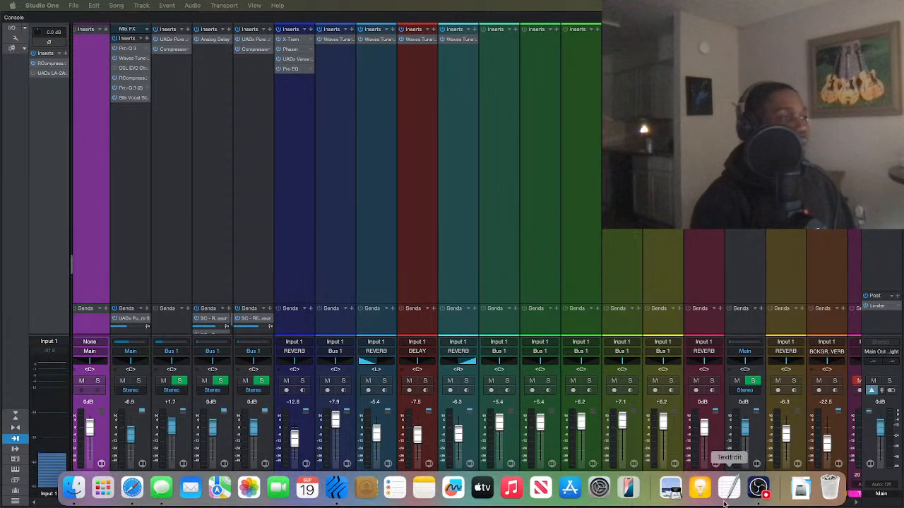
right_click(337, 488)
click(350, 456)
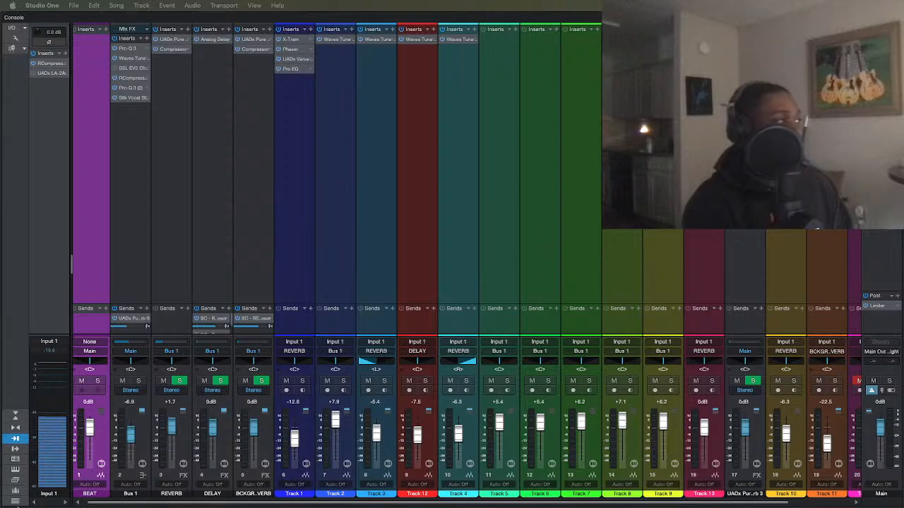
mouse_move(85, 504)
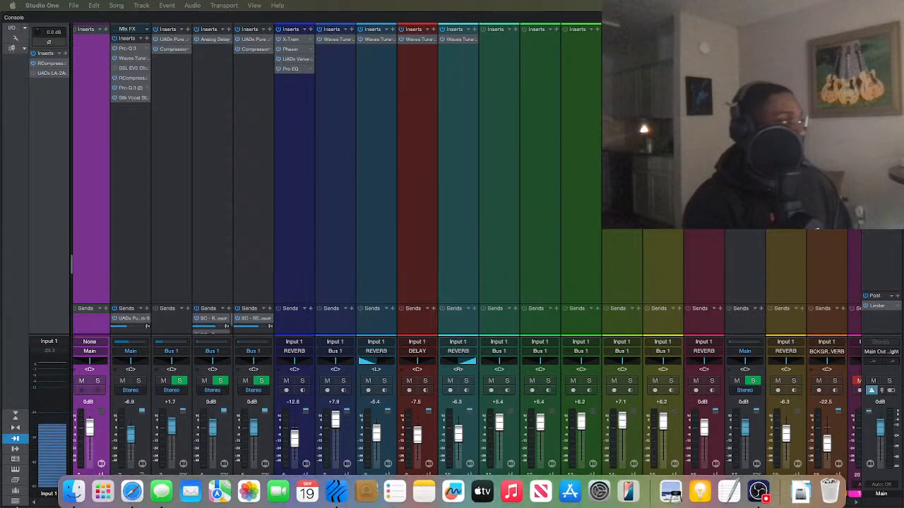
right_click(336, 491)
click(337, 456)
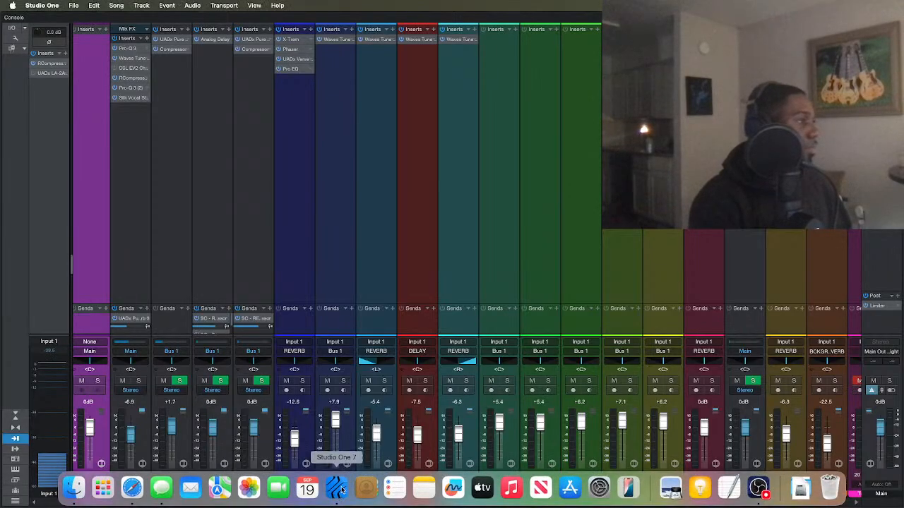
right_click(340, 490)
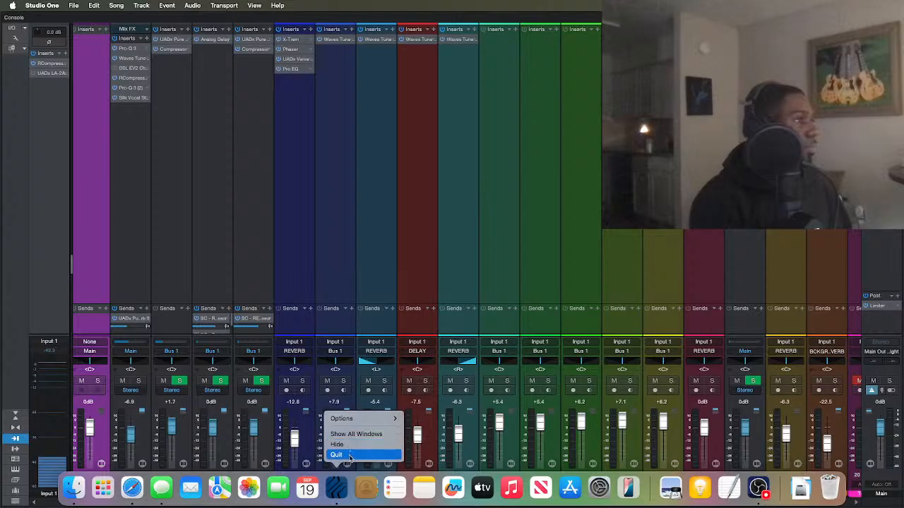
click(348, 456)
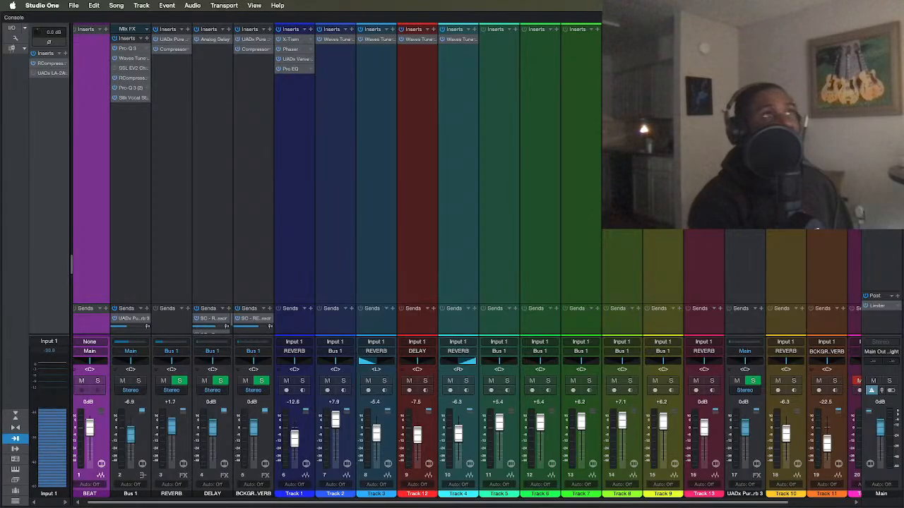
Step: Switch from the full-screen console to the arrangement and play the song from the start
key(F3)
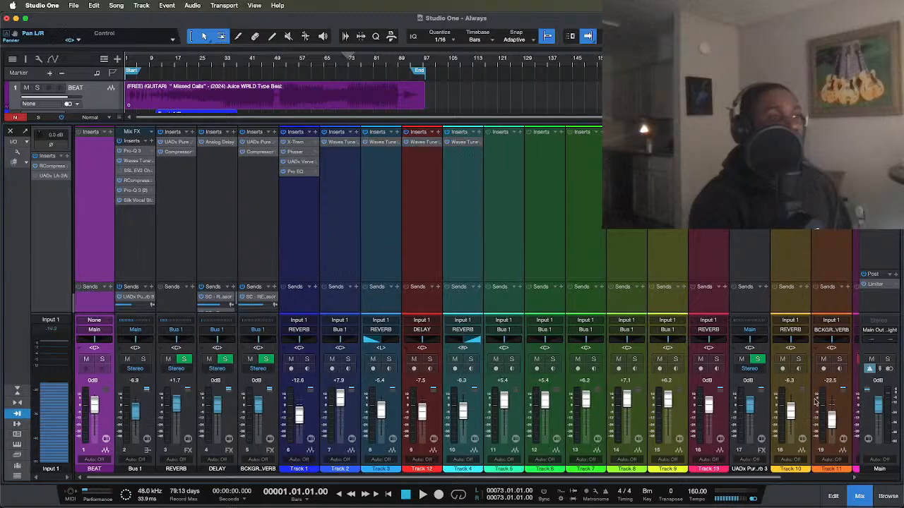
click(858, 497)
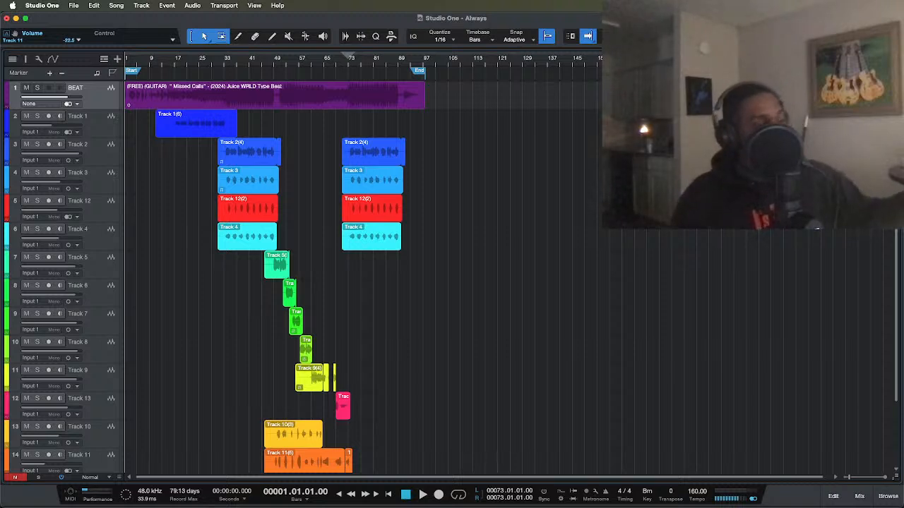
key(space)
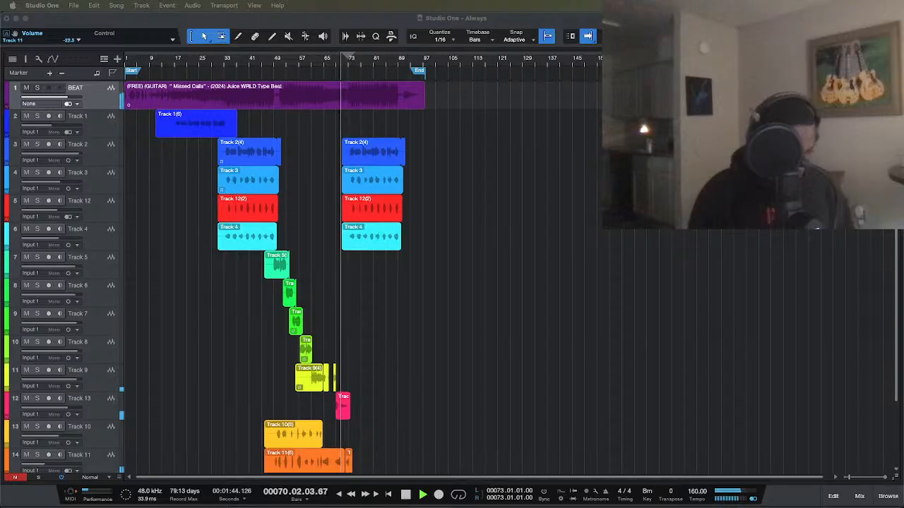
key(space)
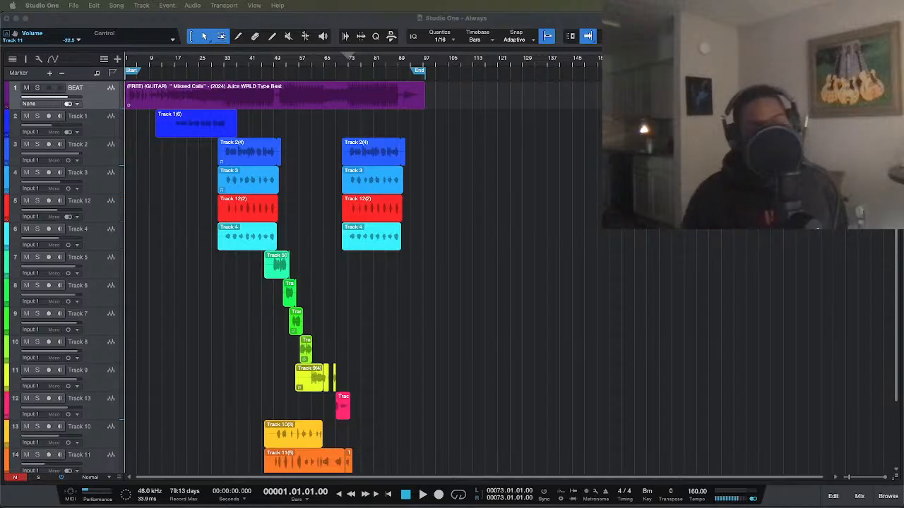
Step: Set the playback position to bar 15 and play the verse, briefly checking the mixer levels
click(169, 65)
key(space)
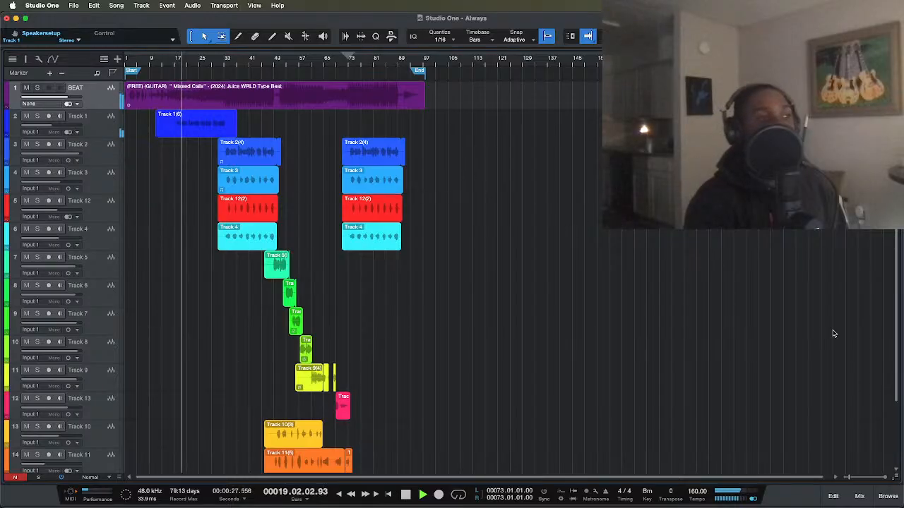
click(858, 497)
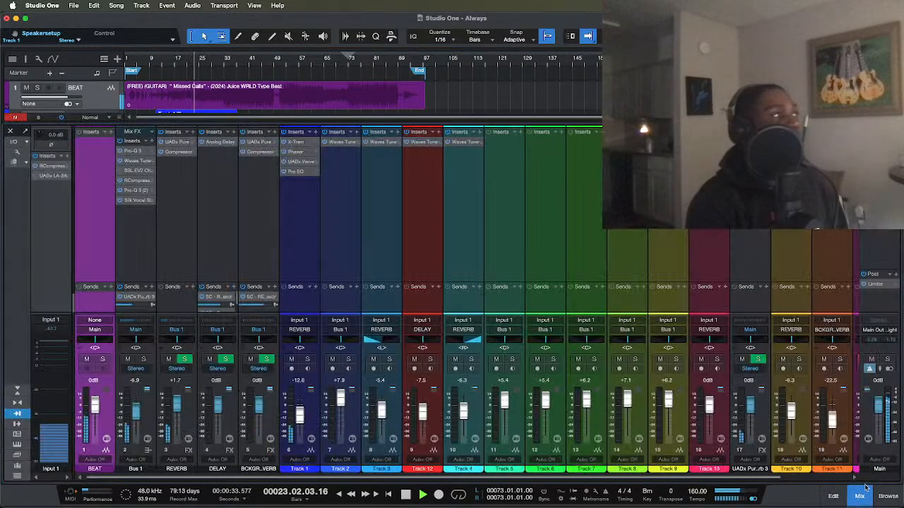
click(860, 497)
key(space)
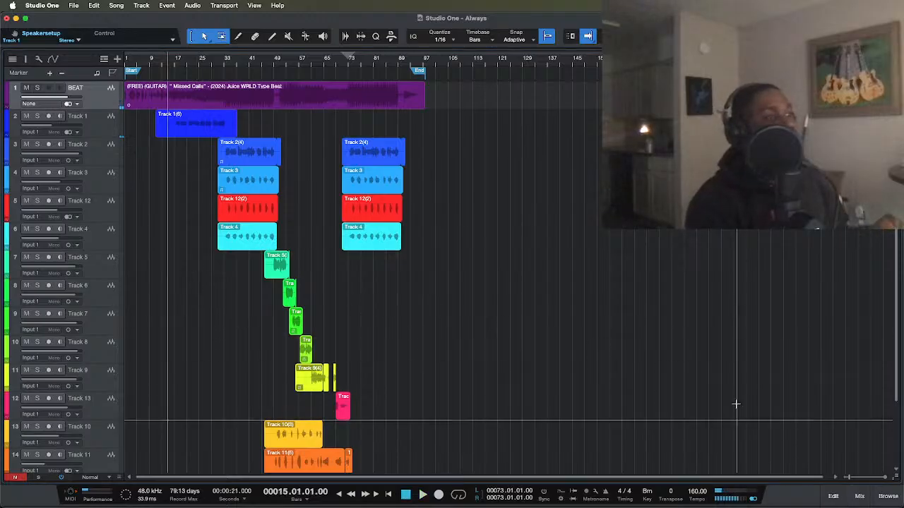
Step: Open the mixer, bypass the Bus 1 inserts and play from bar 15 while looking across all channels
click(859, 497)
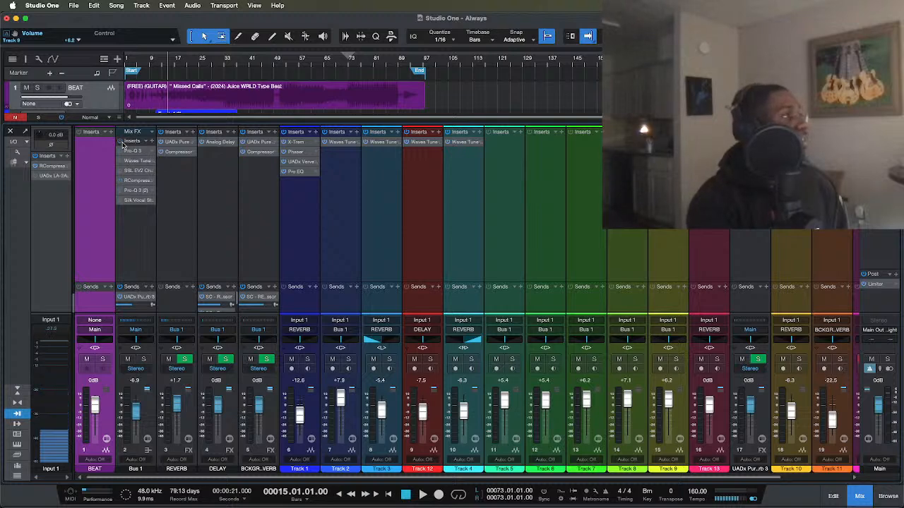
key(space)
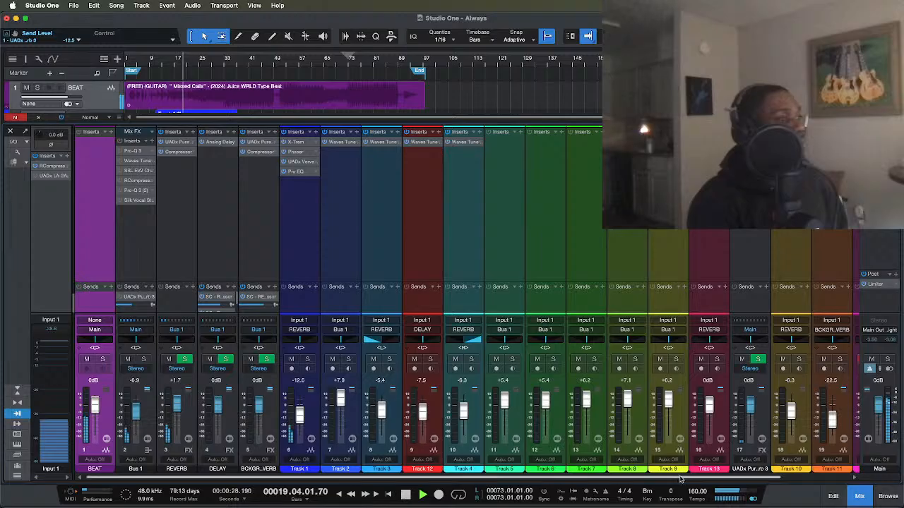
drag(681, 480, 762, 484)
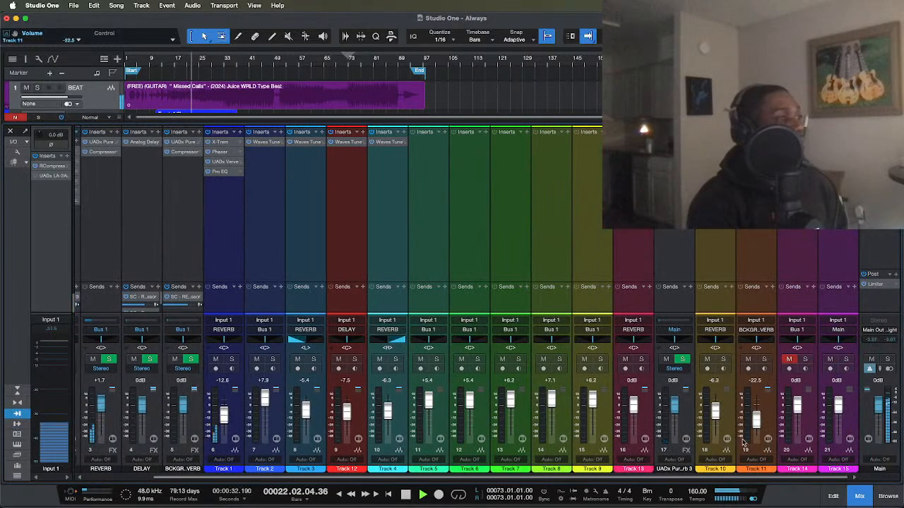
drag(731, 478, 636, 462)
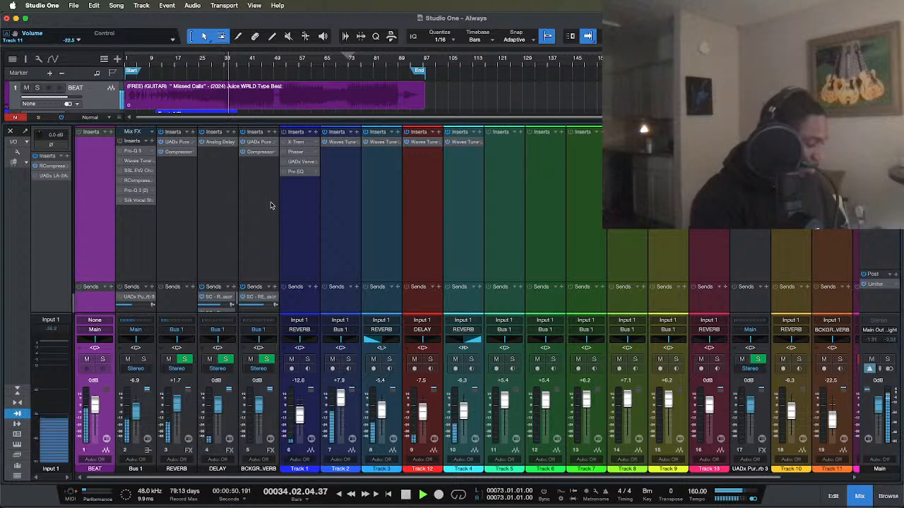
key(space)
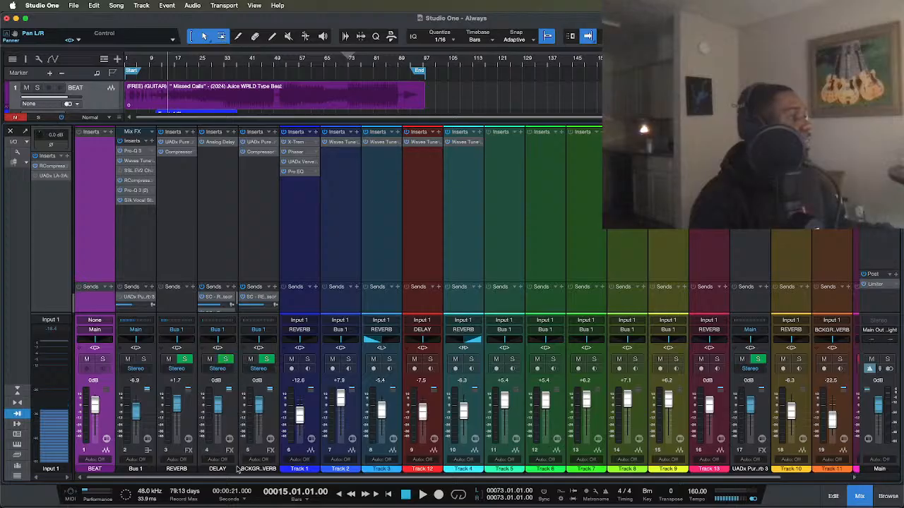
Step: Examine the settings of Track 1's X-Trem, Phaser and UADx Verve Analog Machines inserts one by one
click(300, 144)
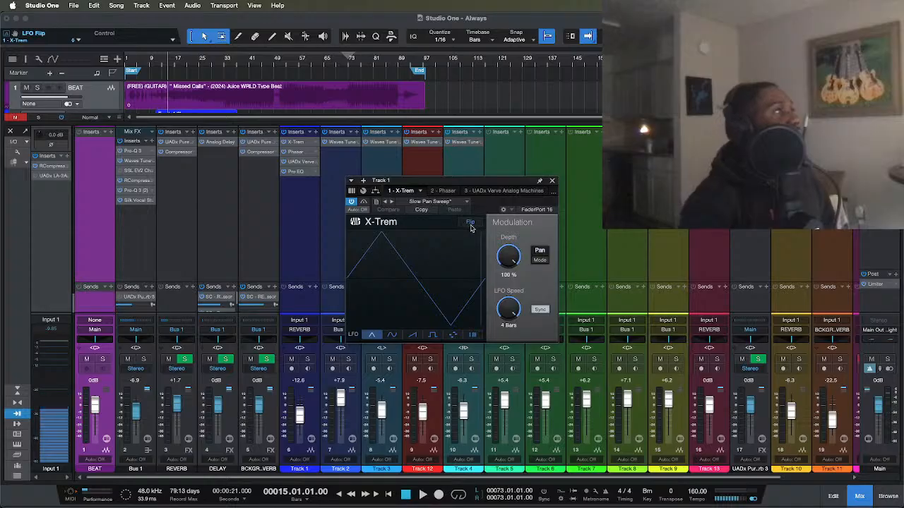
click(553, 182)
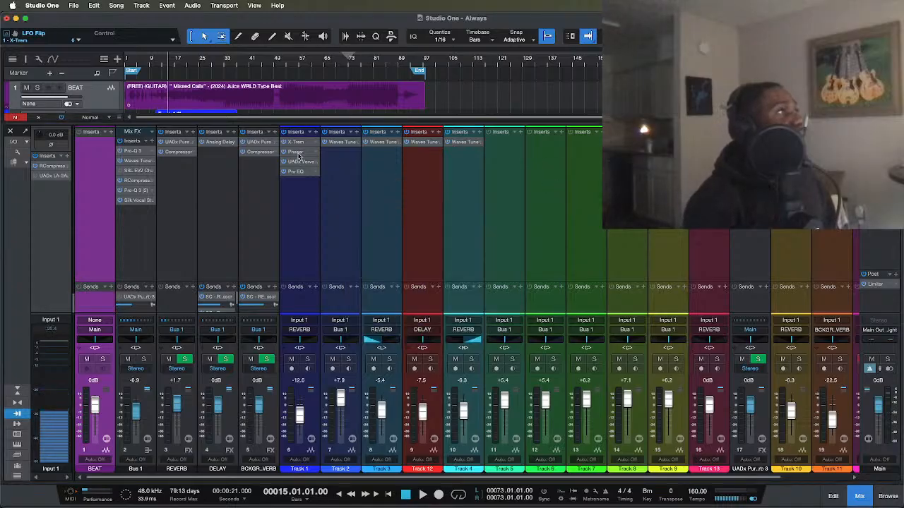
click(296, 152)
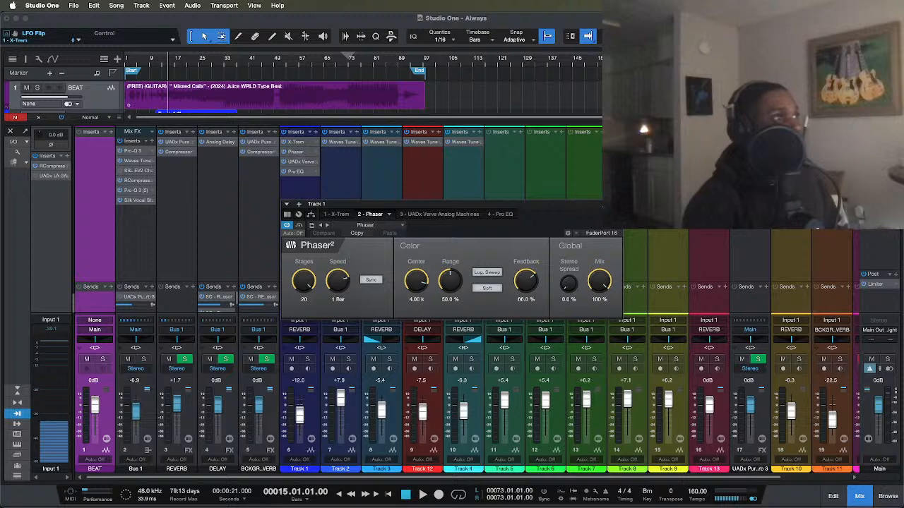
click(616, 204)
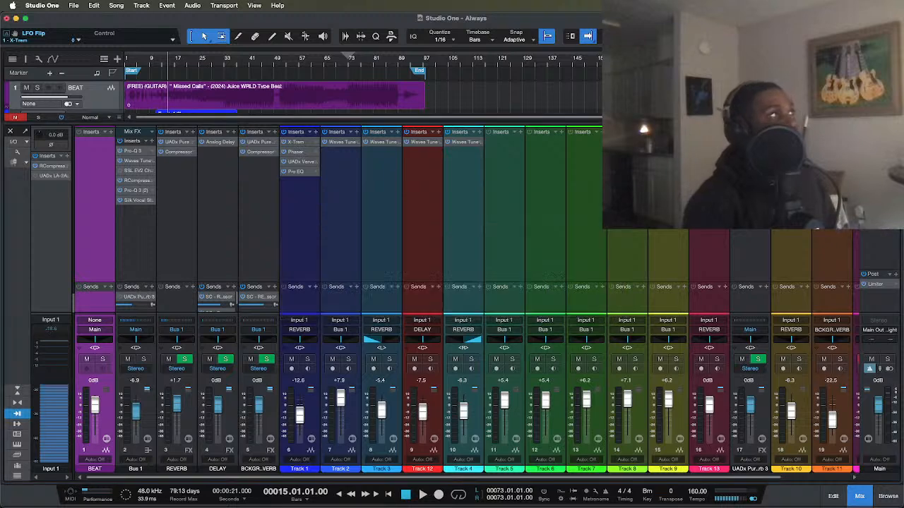
click(297, 163)
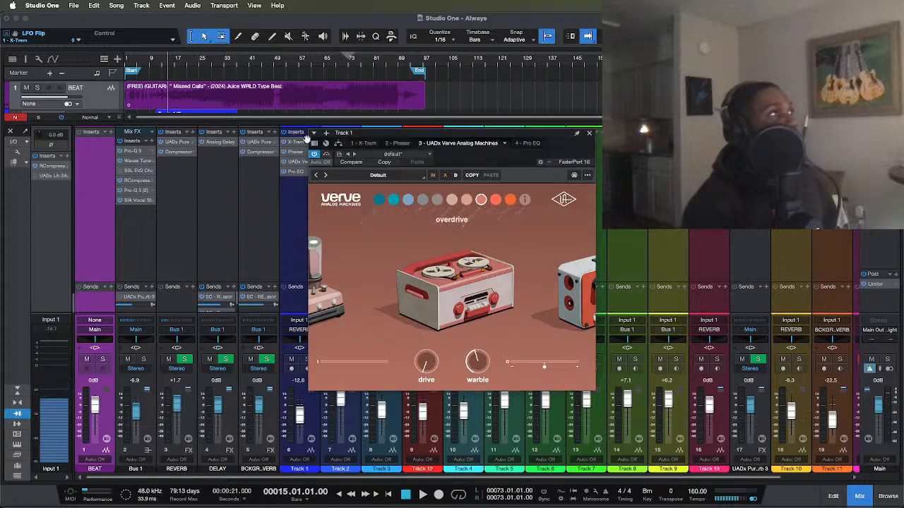
click(589, 134)
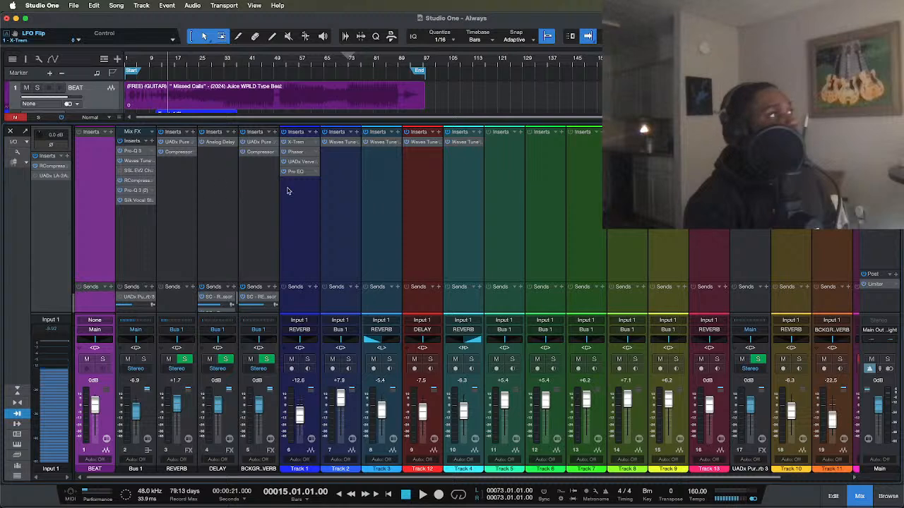
Step: Examine the Telephone preset's filter curve and bands in Track 1's Pro EQ insert
click(297, 173)
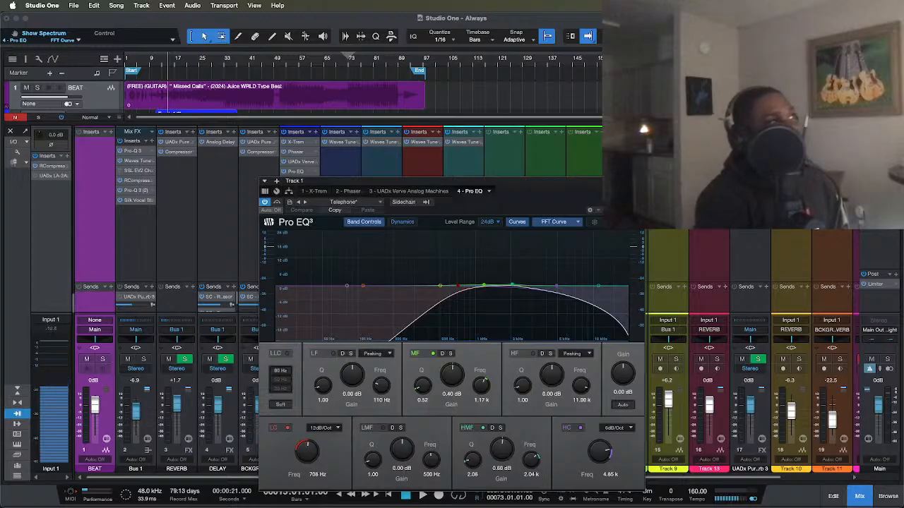
click(638, 181)
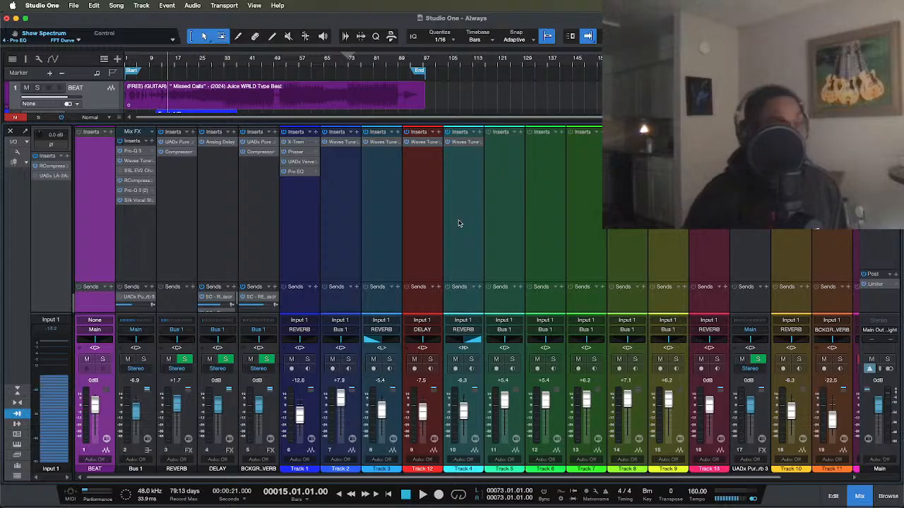
click(296, 175)
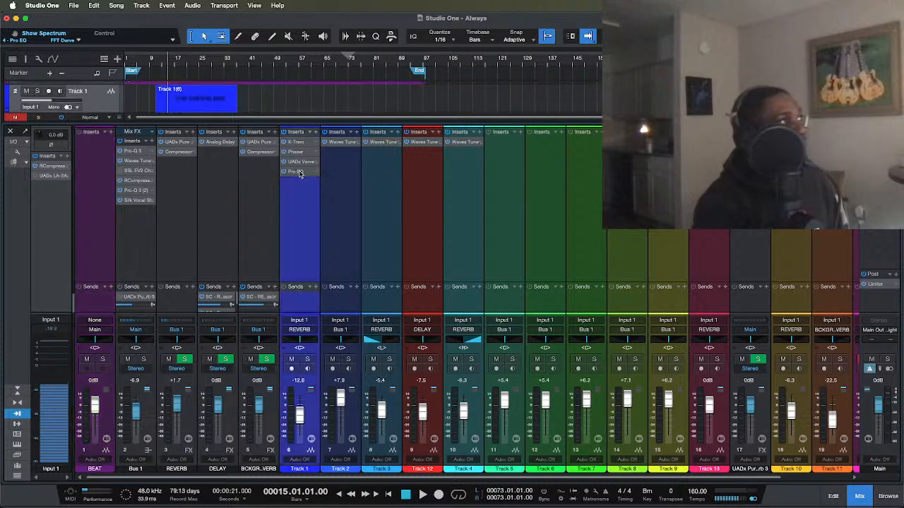
click(302, 173)
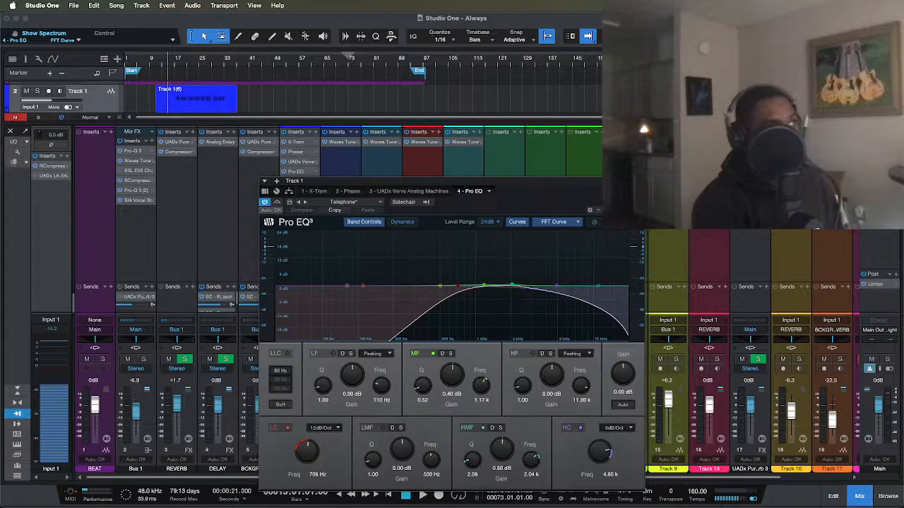
click(639, 180)
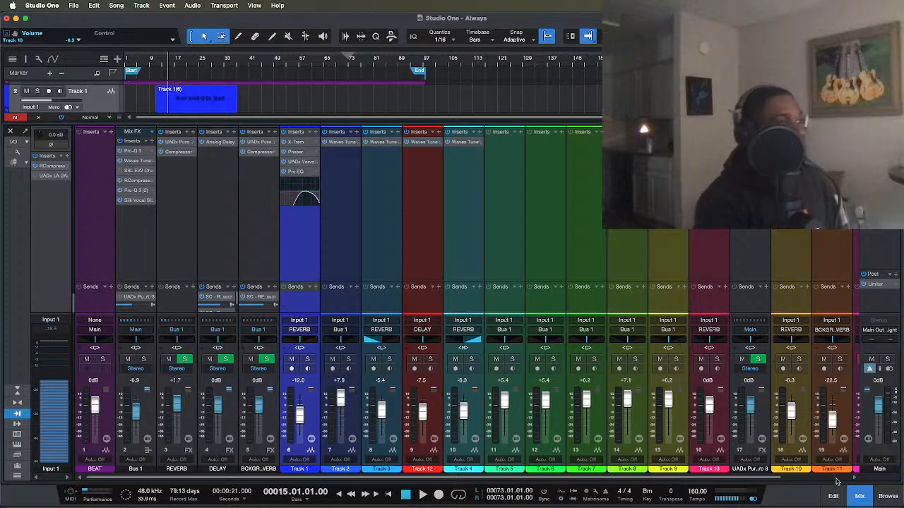
Step: Return to the arrangement and play Track 1's effected vocal from bar 15 into the Track 2 section
click(857, 496)
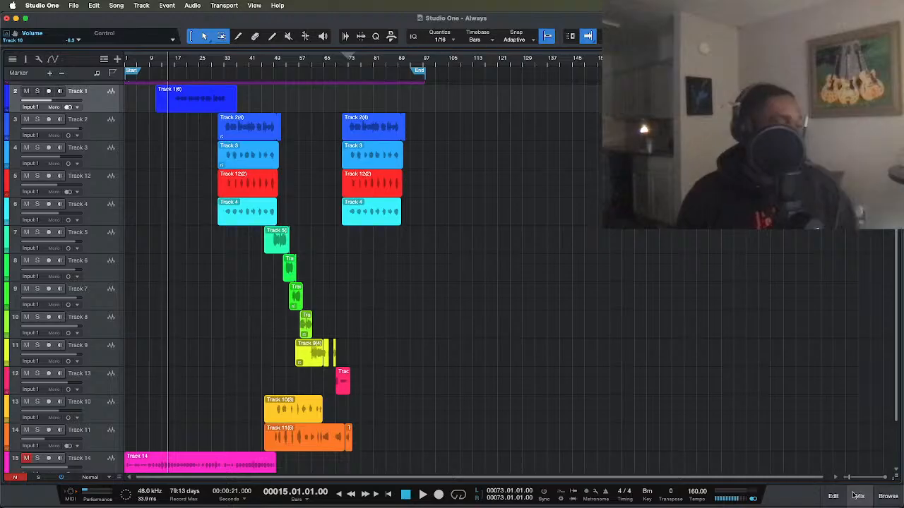
key(space)
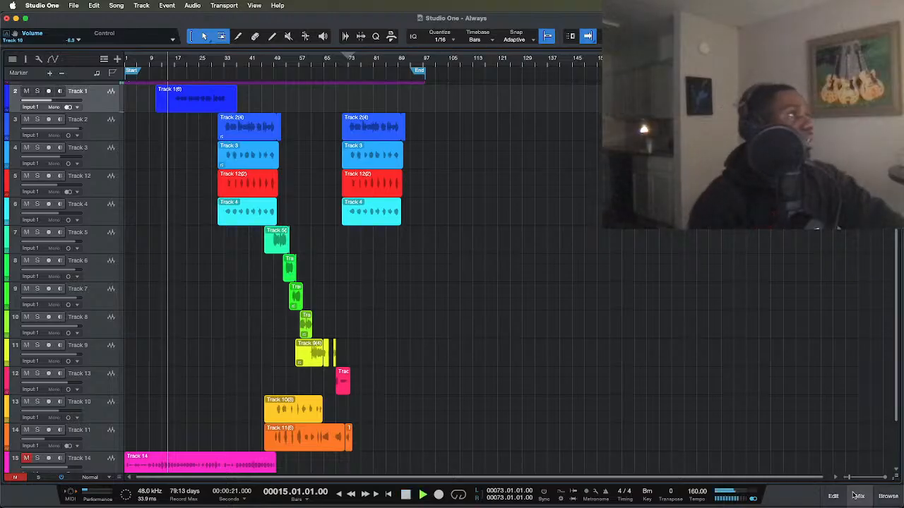
click(858, 497)
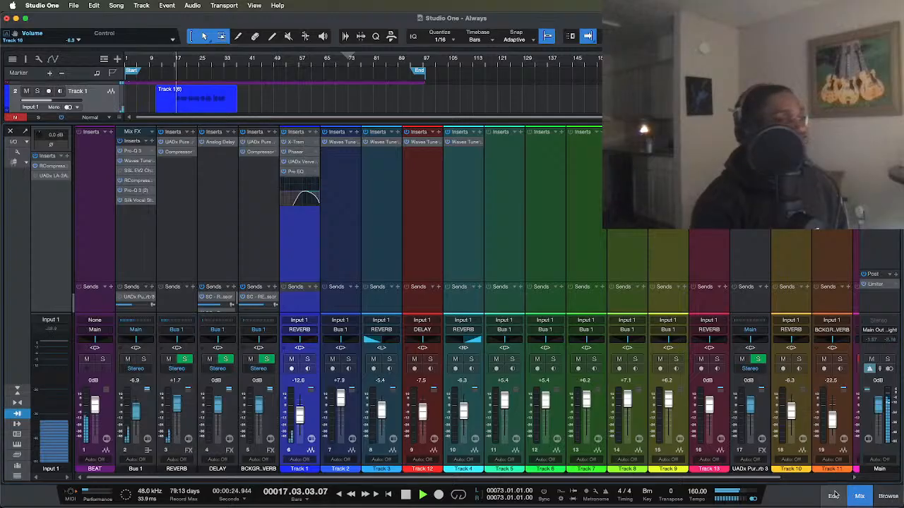
click(860, 497)
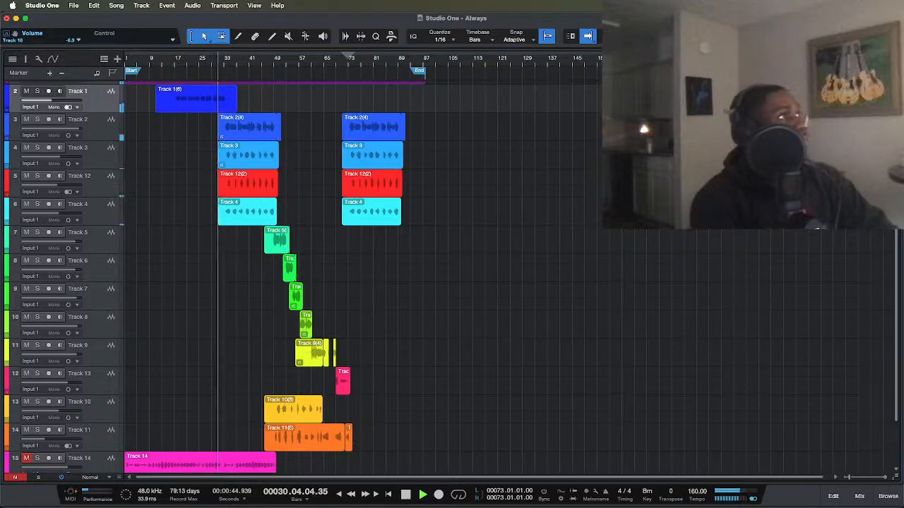
key(space)
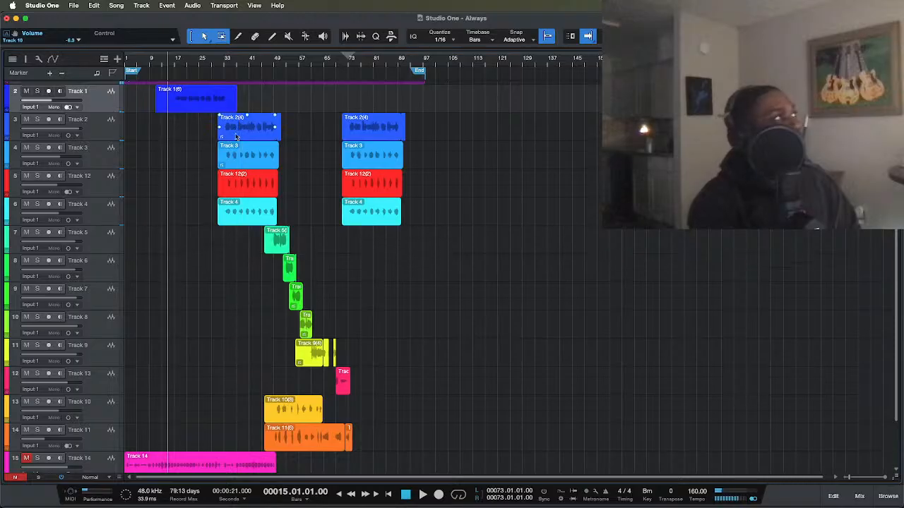
Step: Play the arrangement from bar 31 through the section where Tracks 2, 3, 12 and 4 come in
click(218, 65)
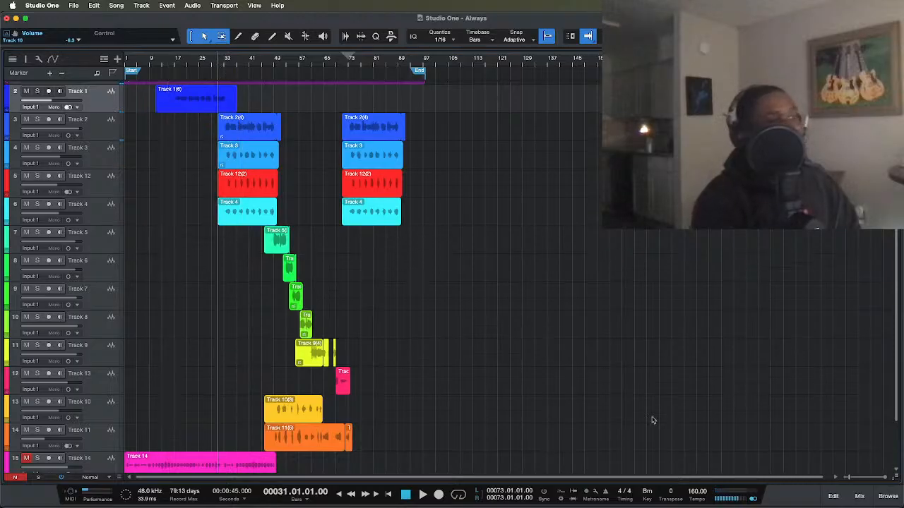
click(861, 496)
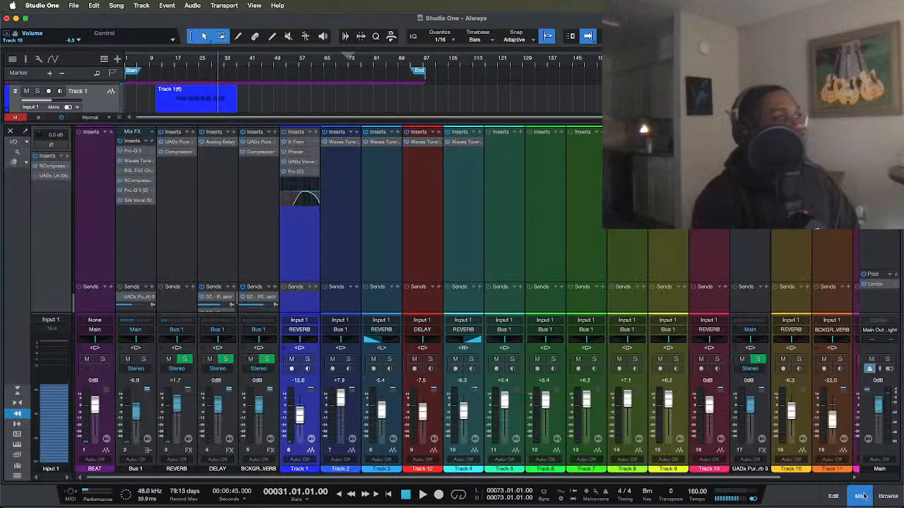
click(863, 496)
click(863, 497)
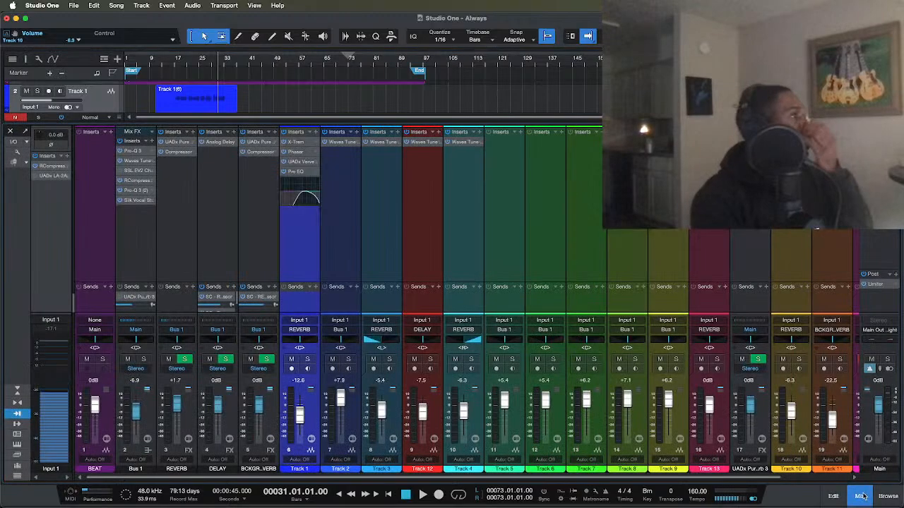
click(861, 497)
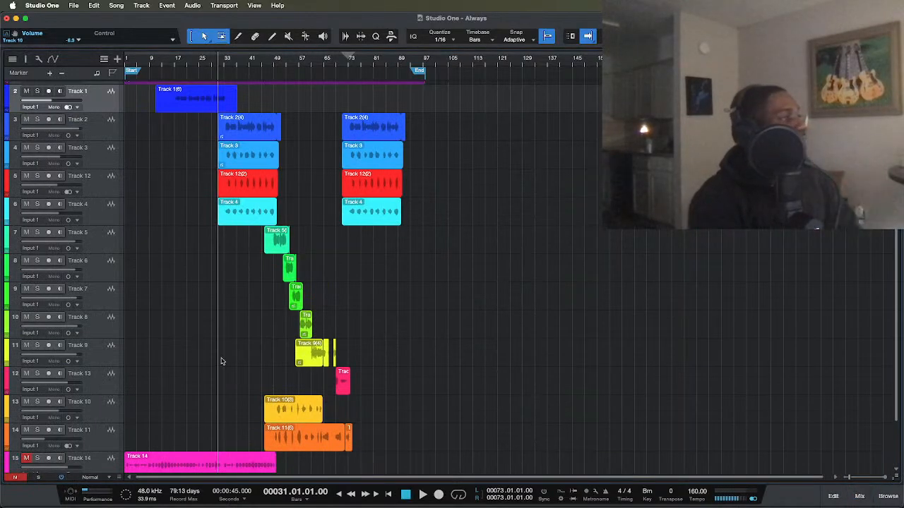
scroll(217, 360, down, 2)
scroll(218, 360, down, 1)
scroll(217, 360, up, 6)
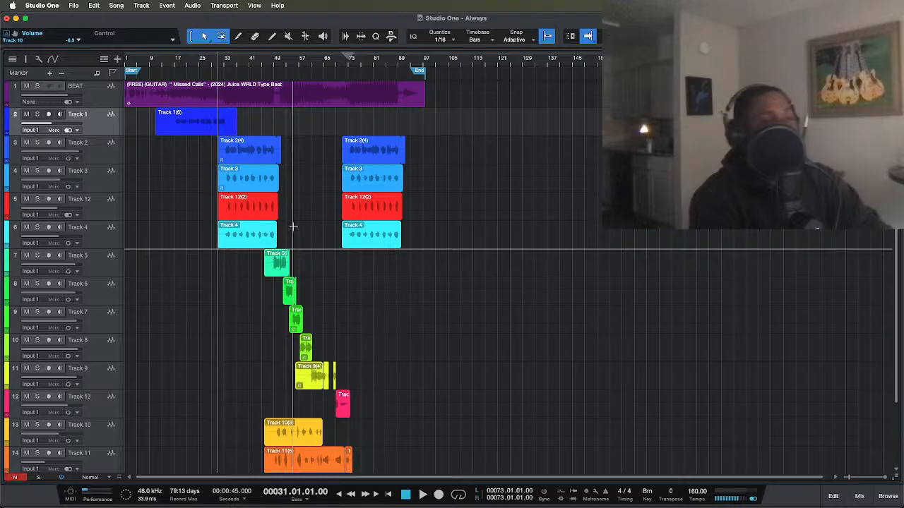
key(space)
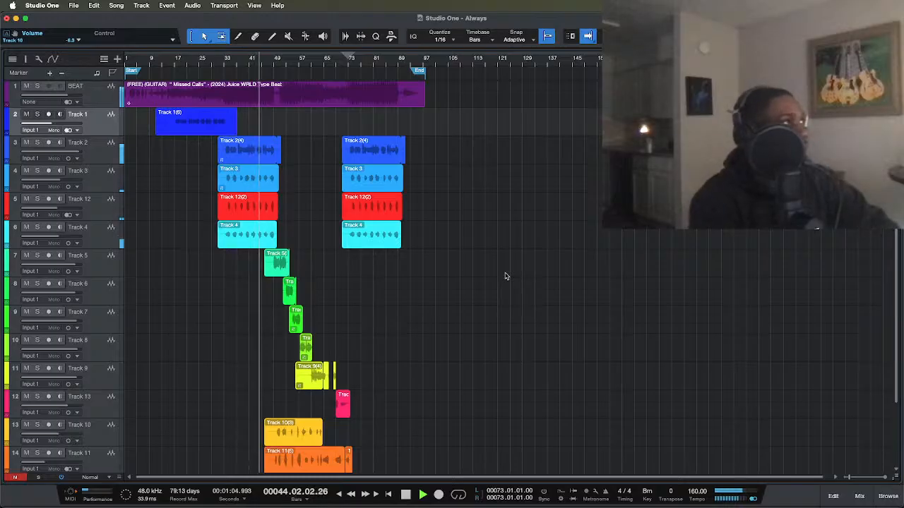
key(space)
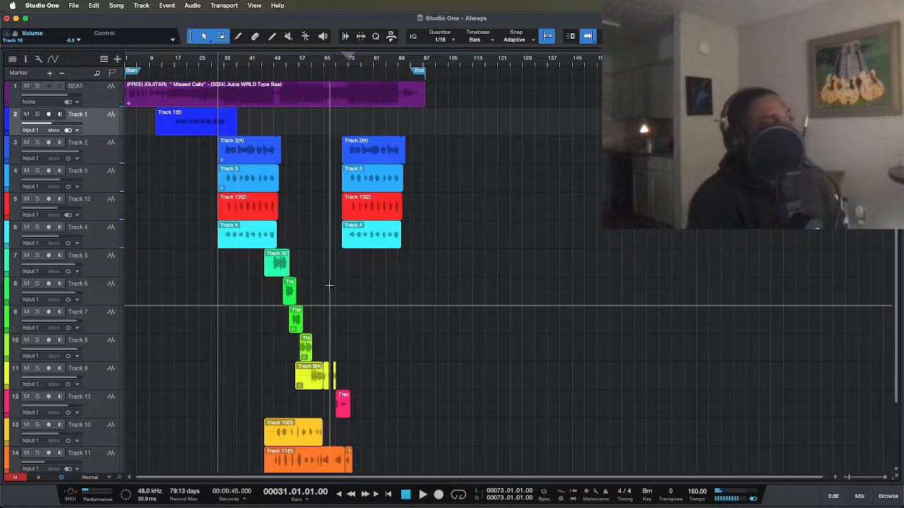
Step: Select Track 2, show the mixer and examine the settings of its Waves Tune Real-Time insert
click(859, 496)
click(859, 495)
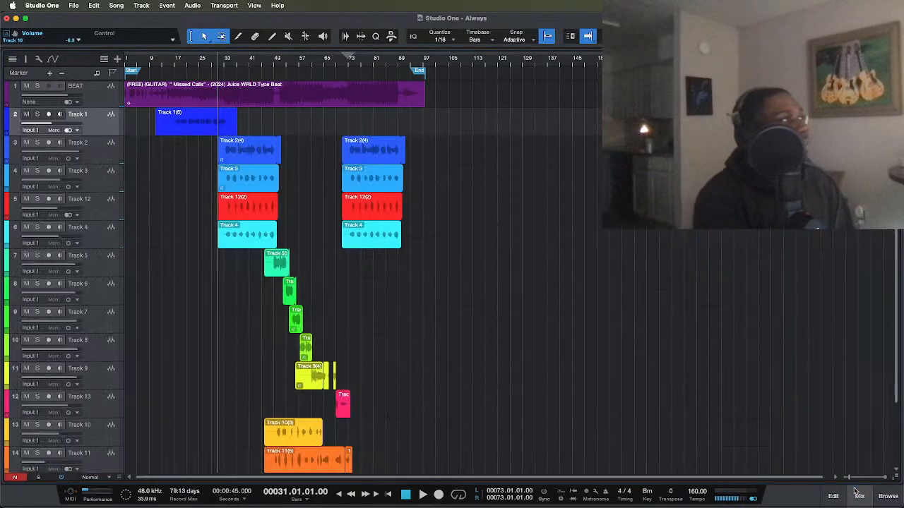
click(111, 157)
key(F3)
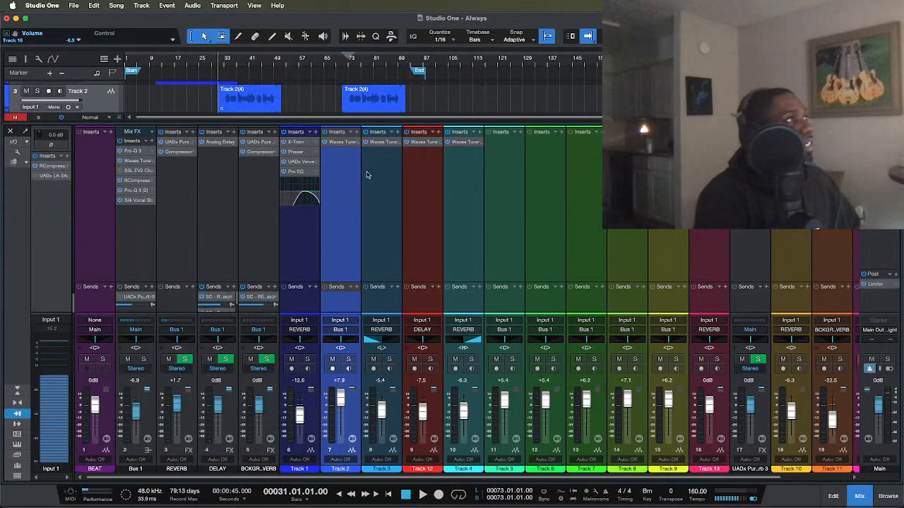
double_click(346, 144)
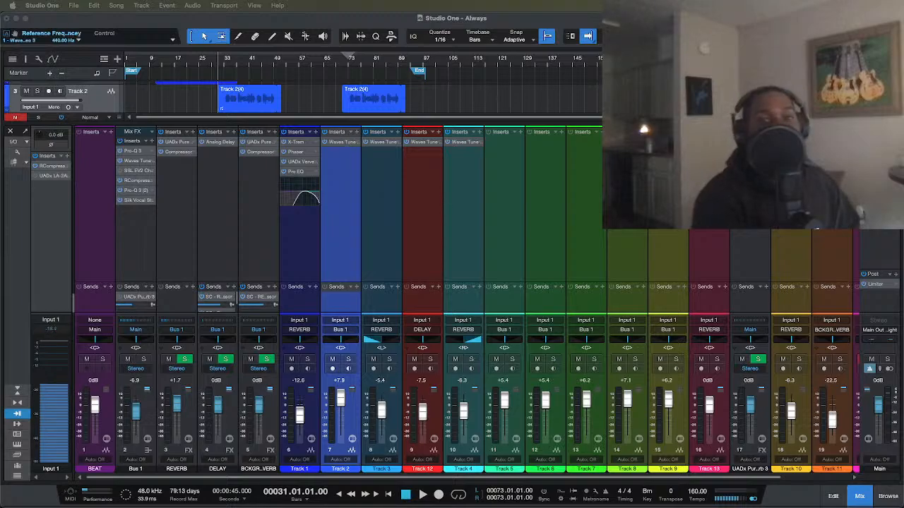
drag(903, 81, 542, 58)
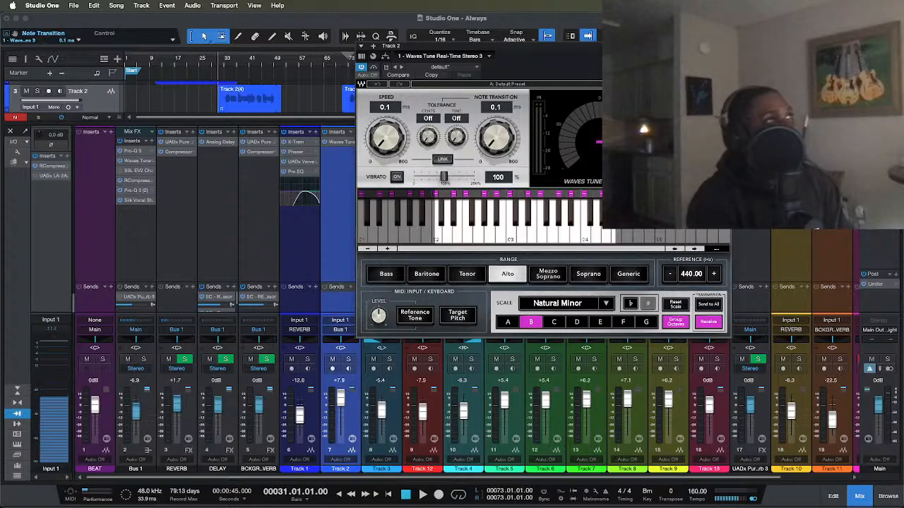
click(725, 45)
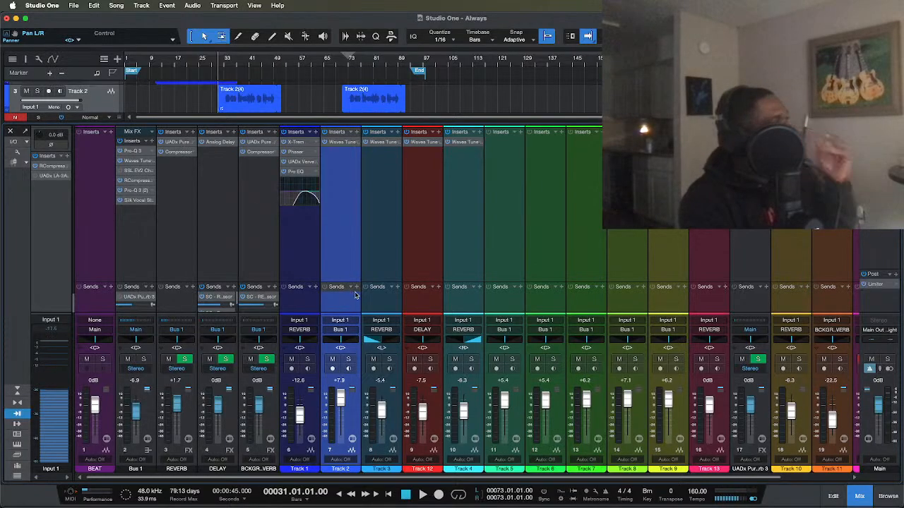
Step: Solo Track 3, play it from bar 31 and release the solo
click(389, 361)
key(space)
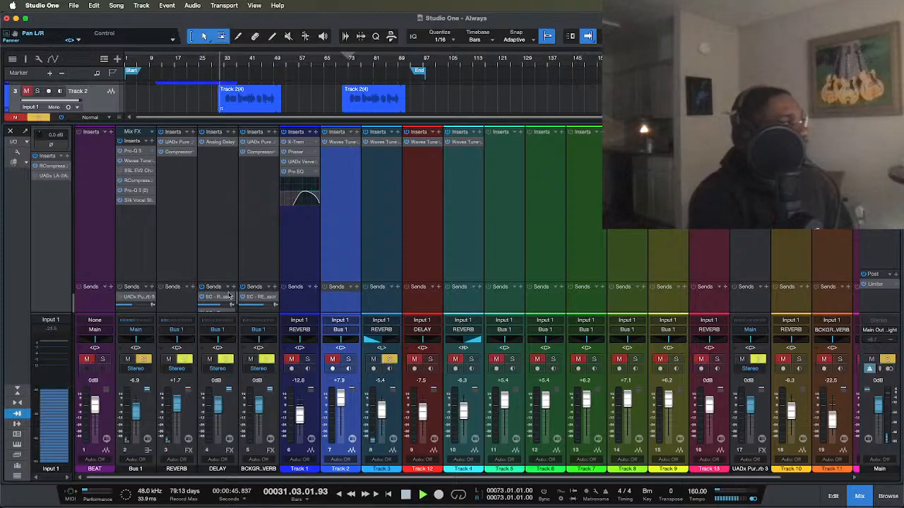
key(space)
click(391, 361)
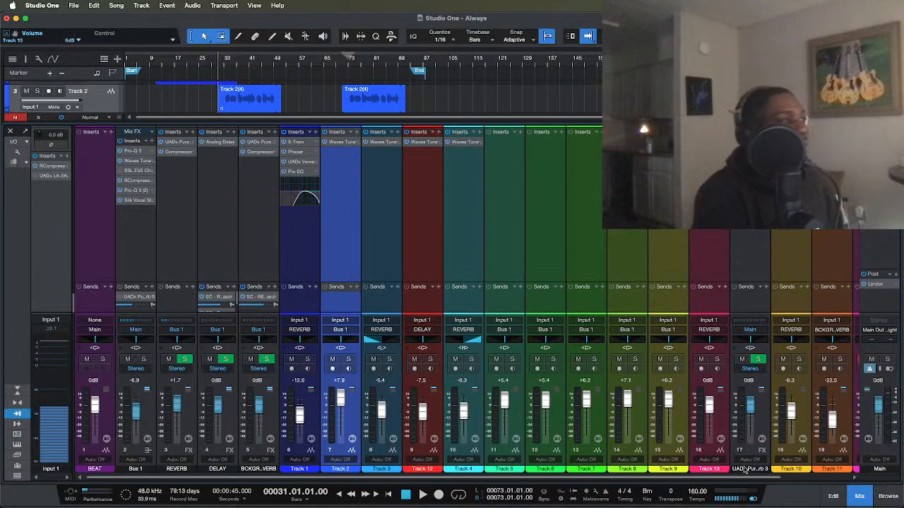
Step: Solo Track 12, listen to its delayed vocal from bar 31 and release the solo
click(429, 360)
key(space)
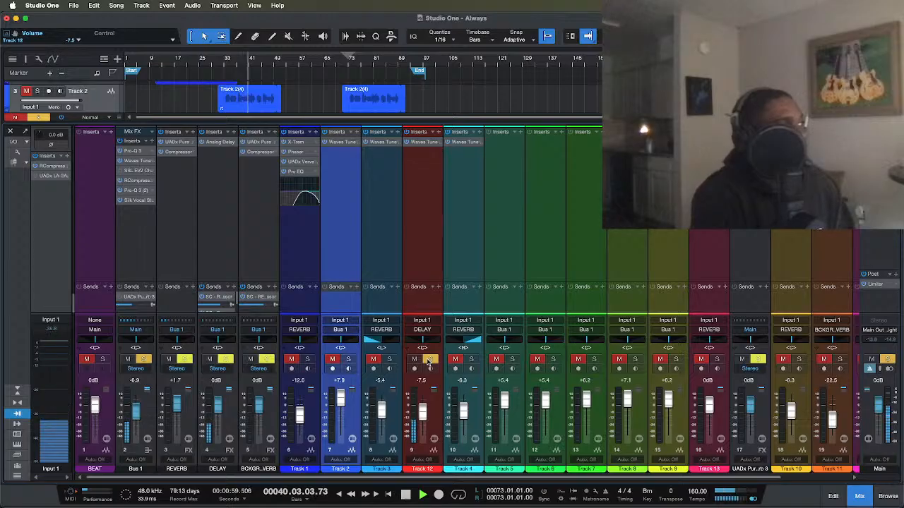
key(space)
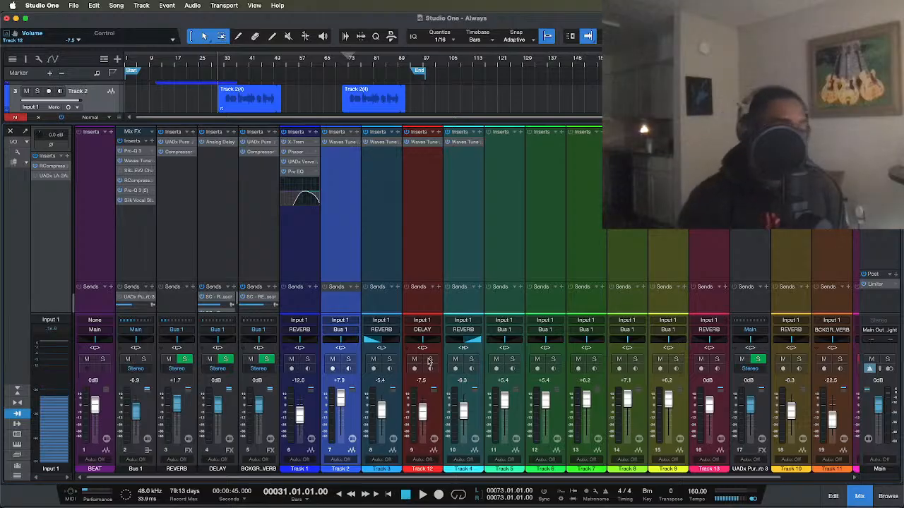
Step: Solo Track 4 and play its right-panned reverb vocal from bar 31
click(472, 360)
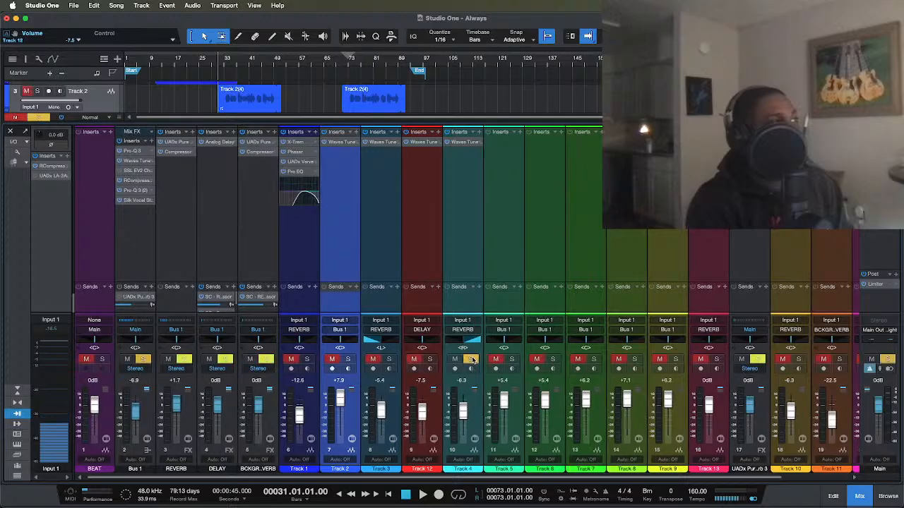
scroll(472, 363, right, 1)
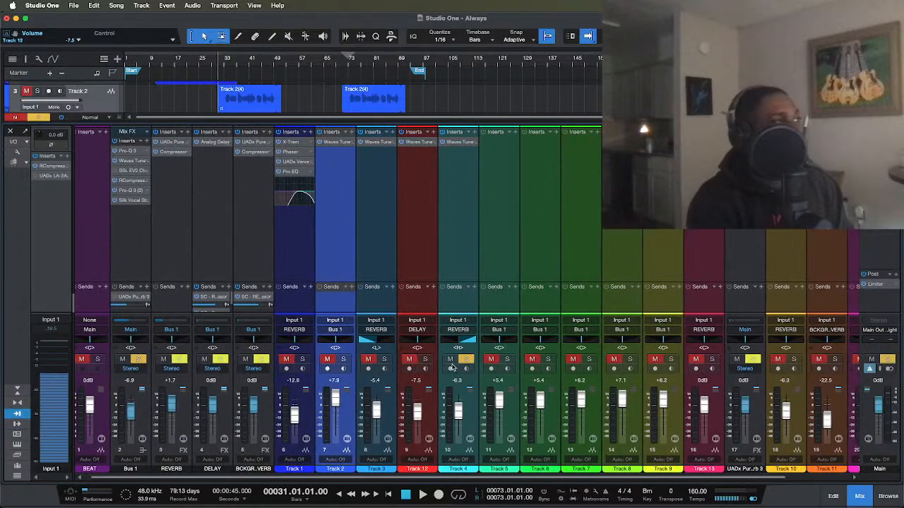
scroll(469, 382, left, 1)
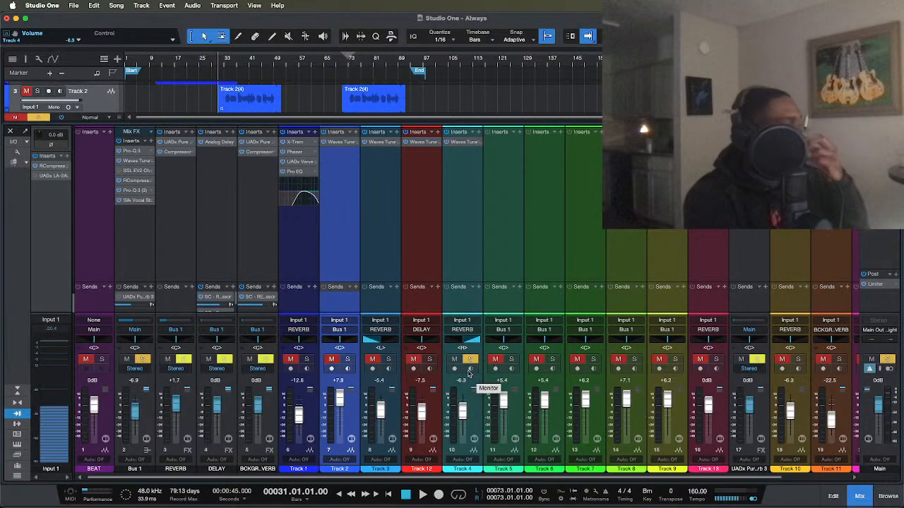
key(space)
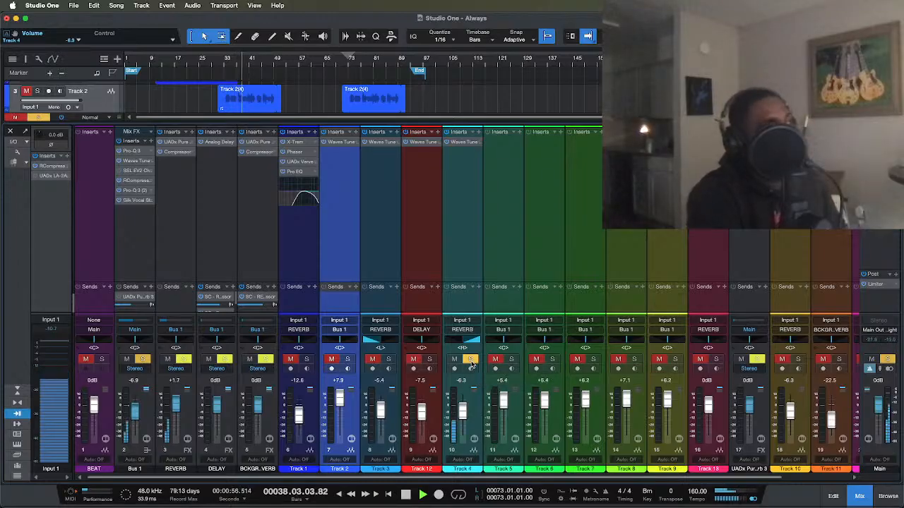
key(space)
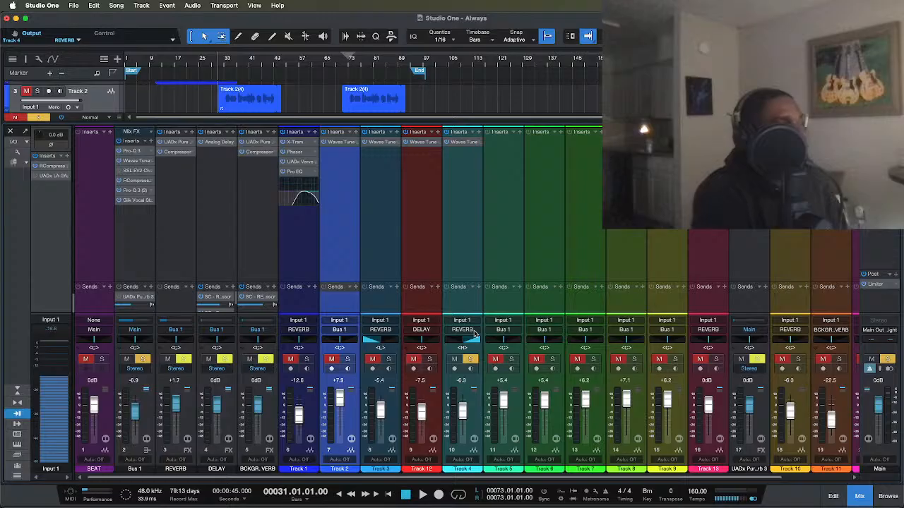
Step: Examine the brickwall low cut in Bus 1's Pro-Q 3 during playback from bar 31, adding the BEAT track to the soloed channels
double_click(133, 151)
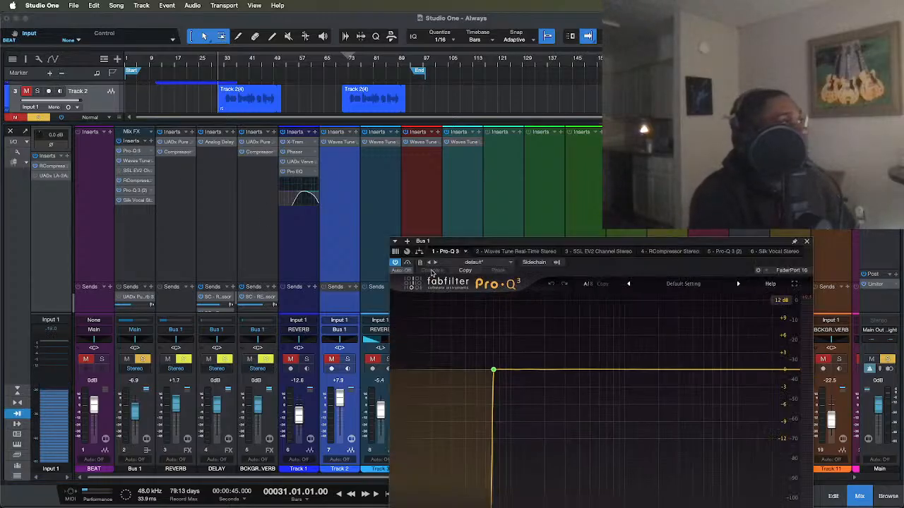
drag(644, 251, 555, 178)
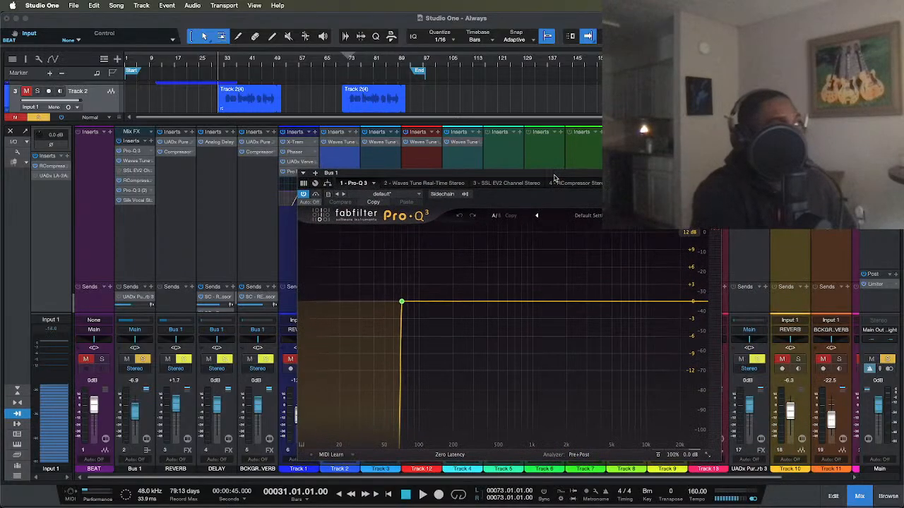
key(space)
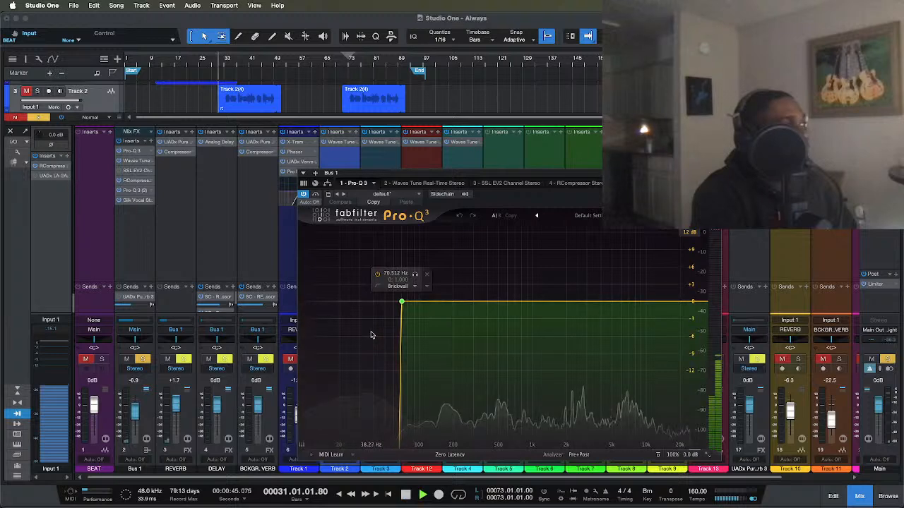
click(86, 360)
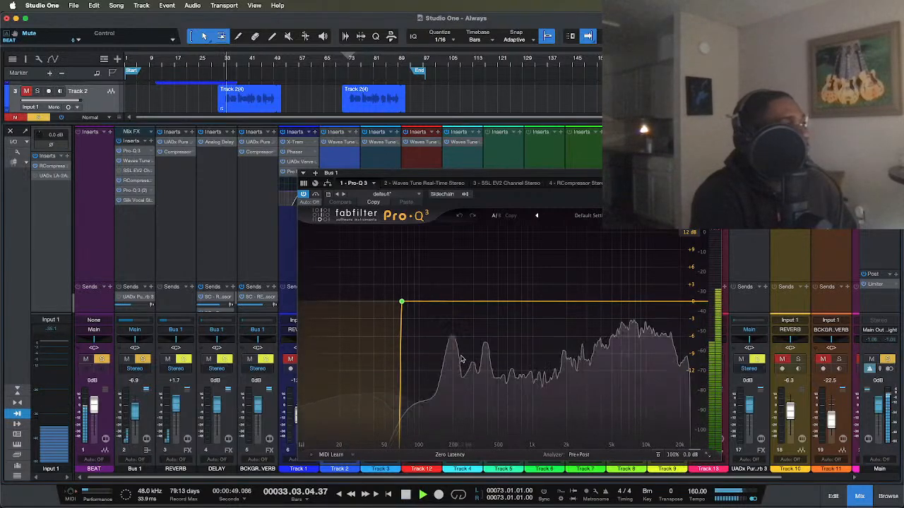
key(space)
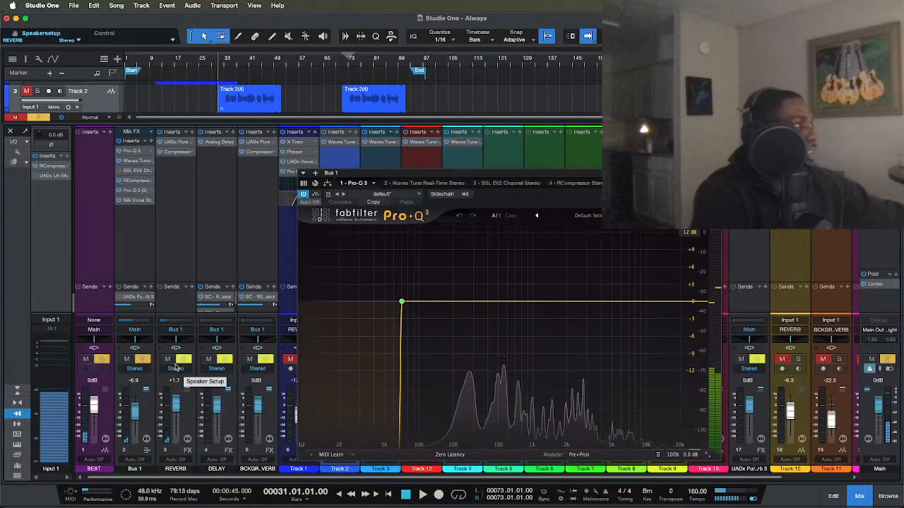
Step: Clear the track solos and play the full mix from bar 31 while watching Bus 1's Pro-Q 3 spectrum
key(s)
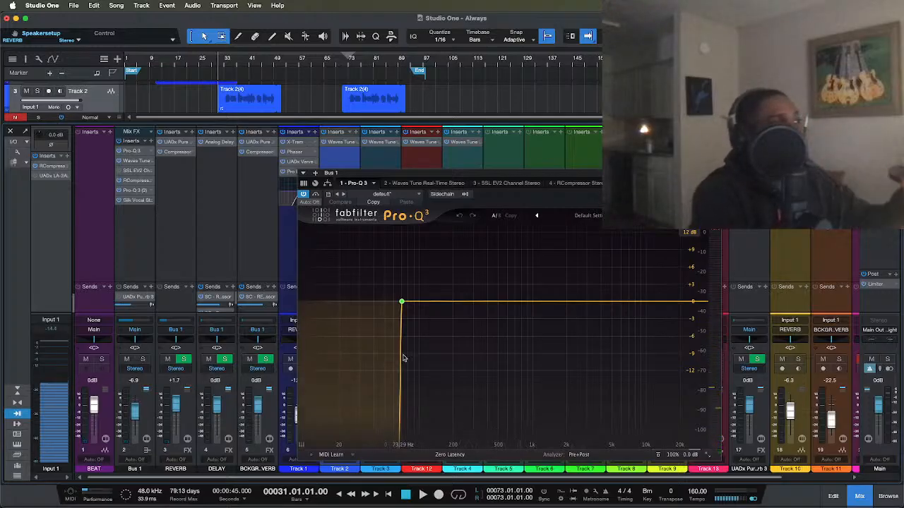
key(space)
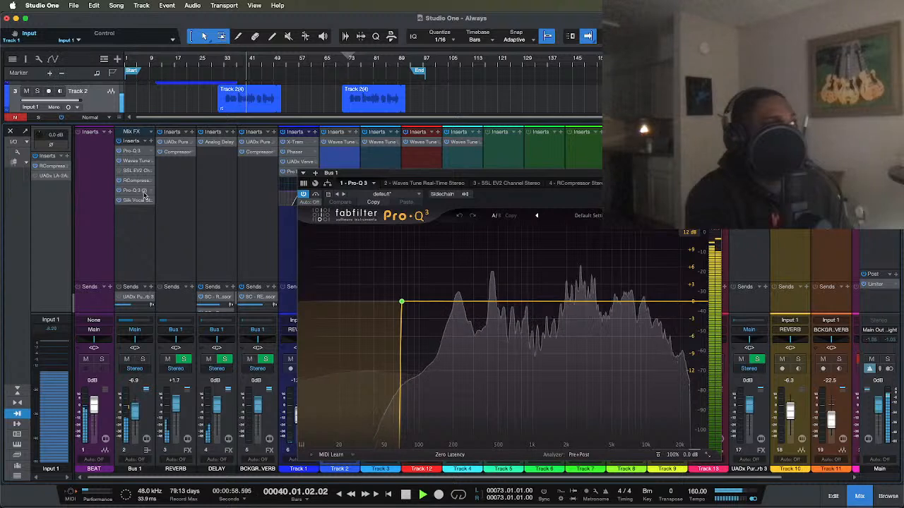
key(space)
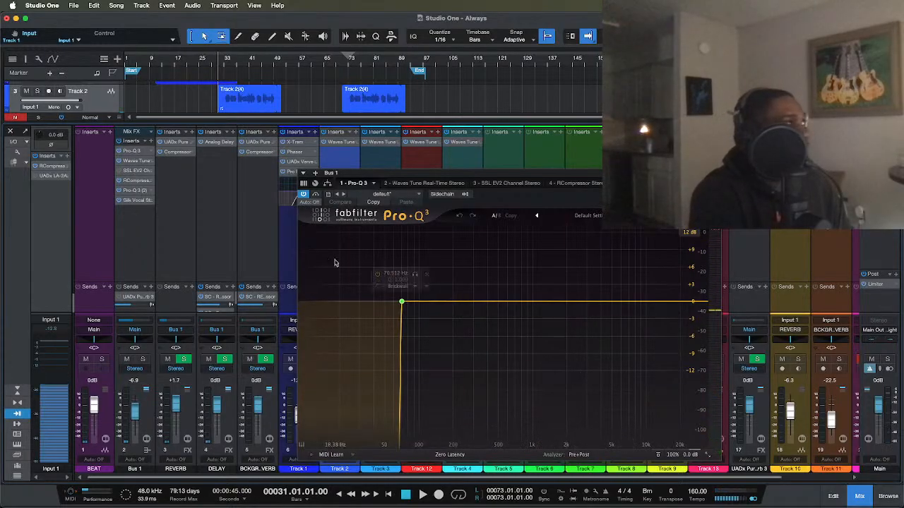
Step: Examine the settings of Bus 1's Waves Tune Real-Time and SSL EV2 Channel inserts
click(141, 161)
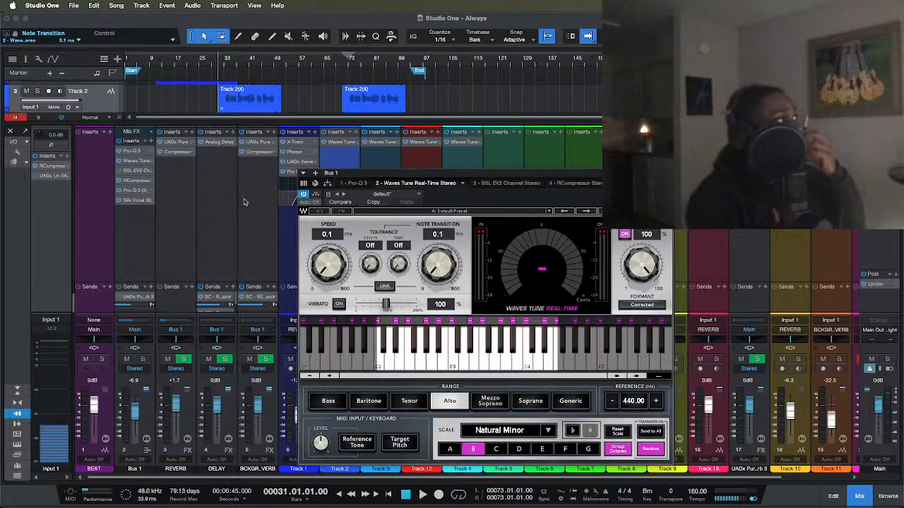
click(141, 171)
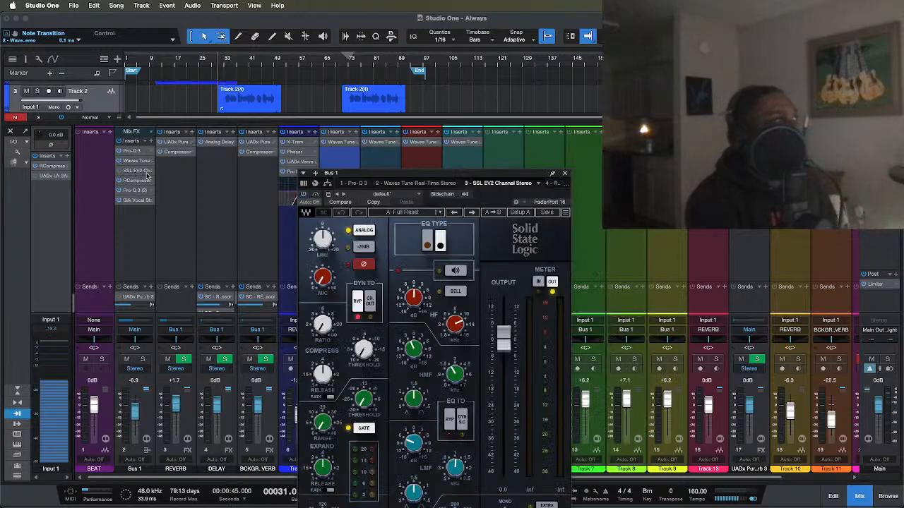
click(565, 175)
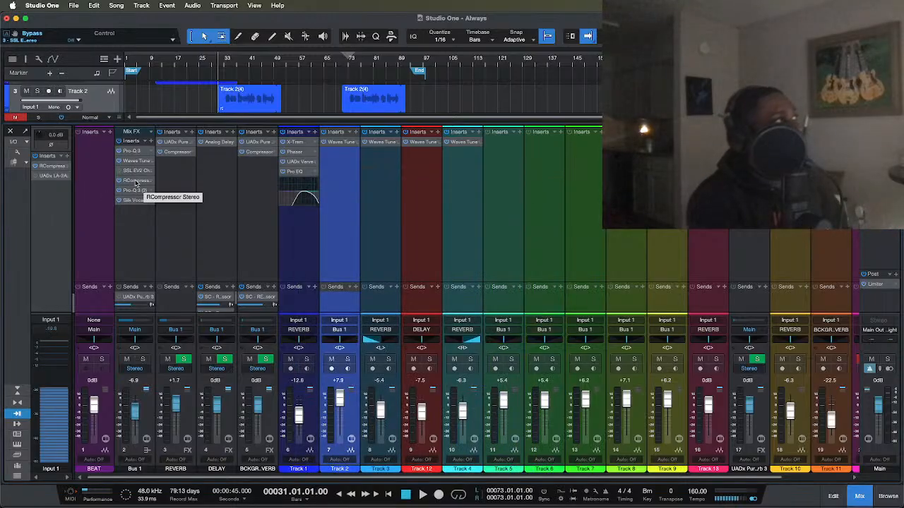
Step: Examine Bus 1's RCompressor settings, switching to the Warm and Electro modes and back to Smooth and Opto
click(136, 182)
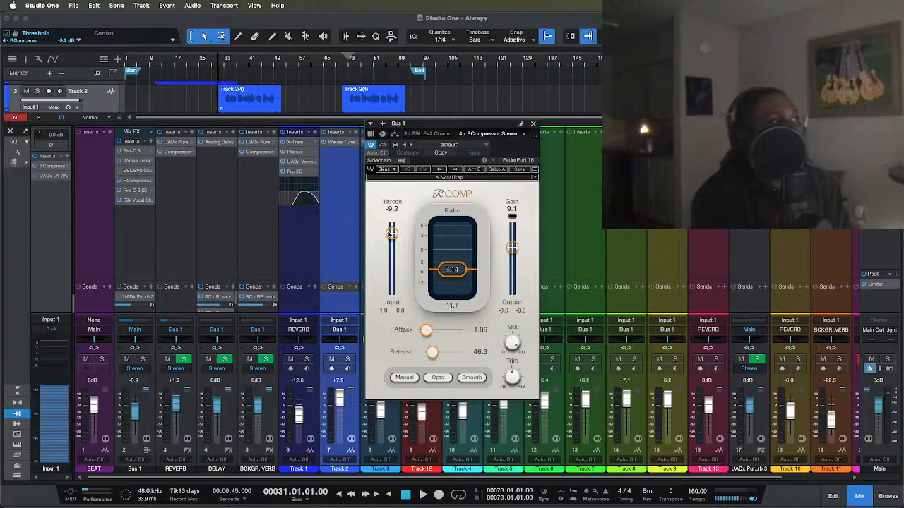
click(472, 378)
click(437, 378)
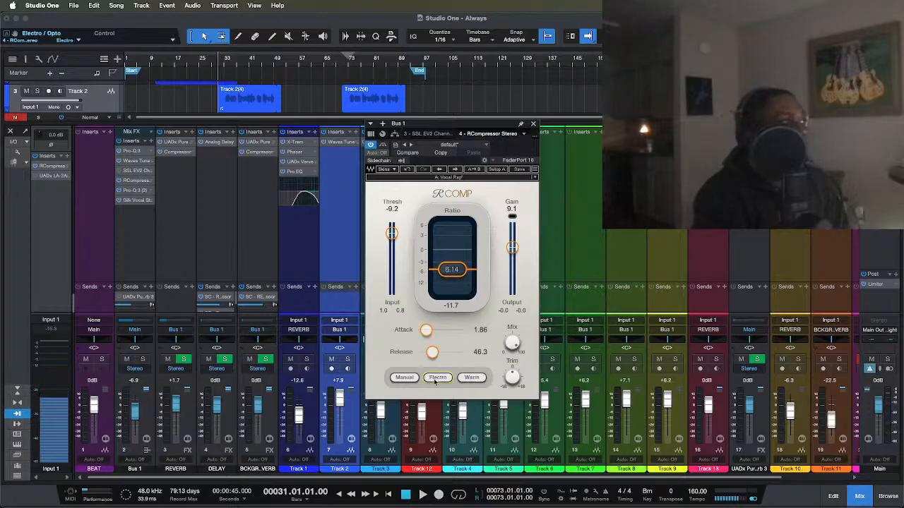
click(471, 378)
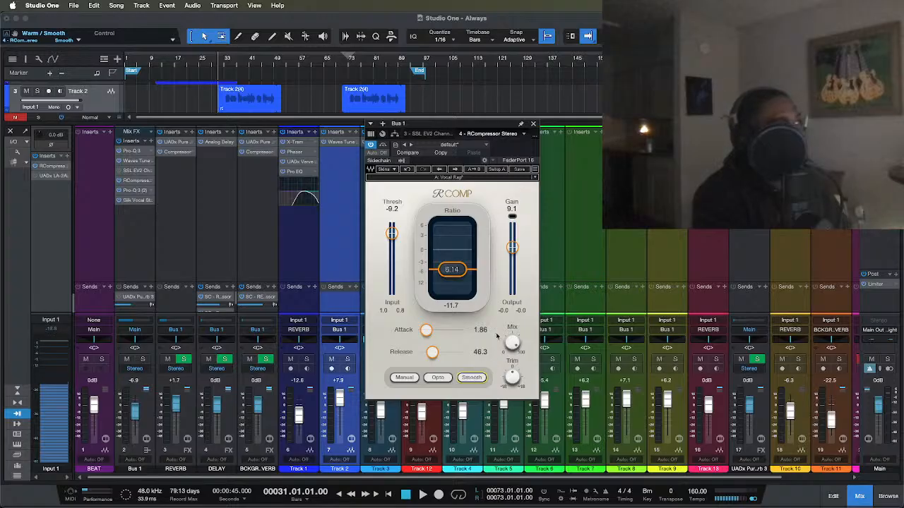
Step: Open Bus 1's second Pro-Q 3, play from bar 31 and audition its narrow cut at 2916.3 Hz in solo
click(534, 124)
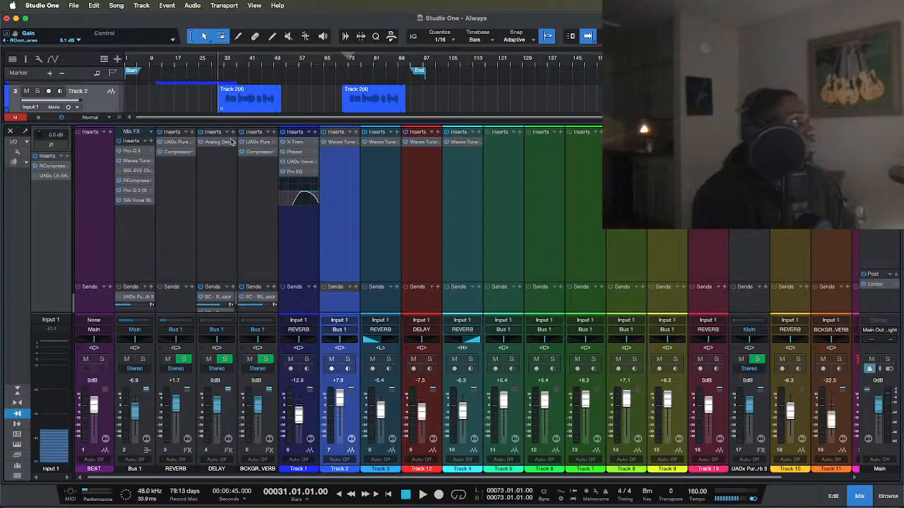
click(137, 193)
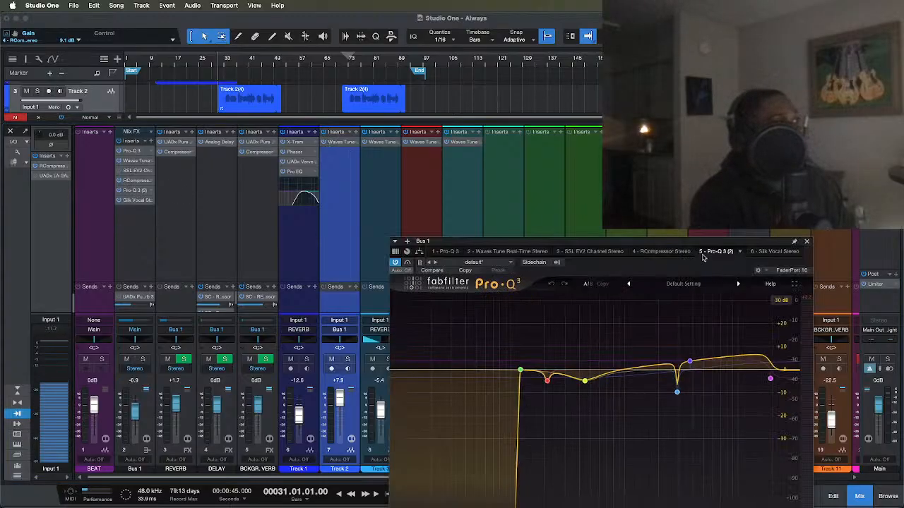
drag(663, 246, 520, 212)
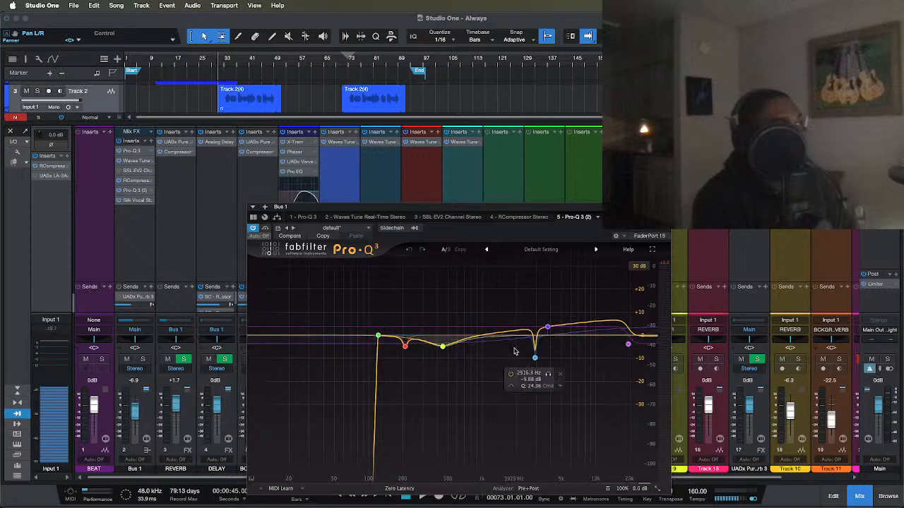
key(space)
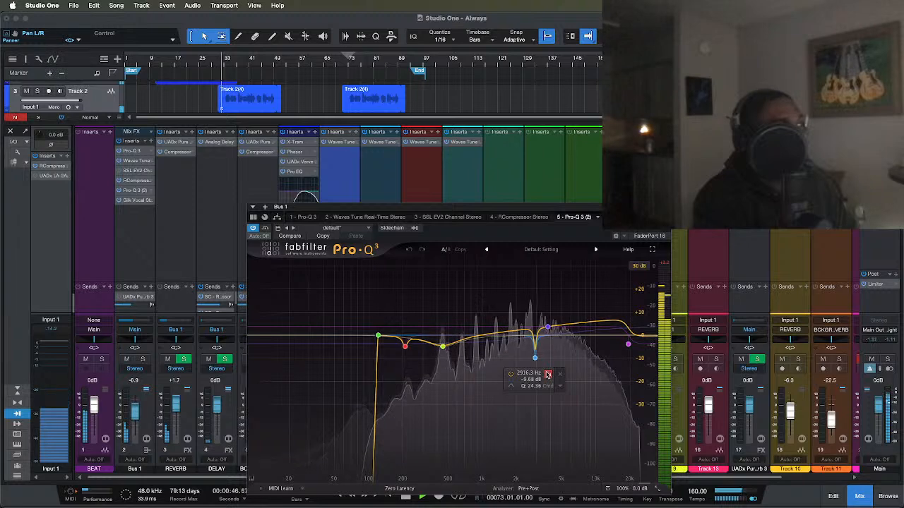
click(547, 374)
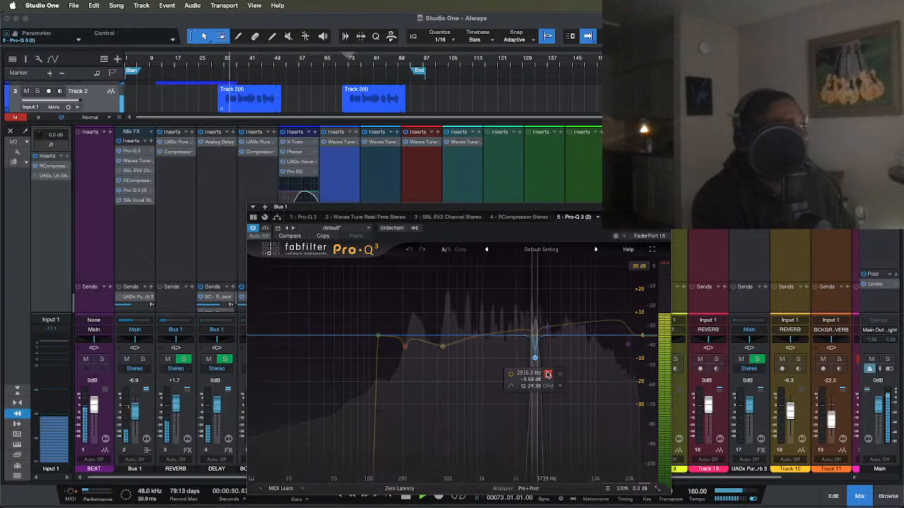
click(548, 374)
Step: Audition the second Pro-Q 3's 450 Hz and 209 Hz cuts in solo, one after the other, during playback
click(442, 347)
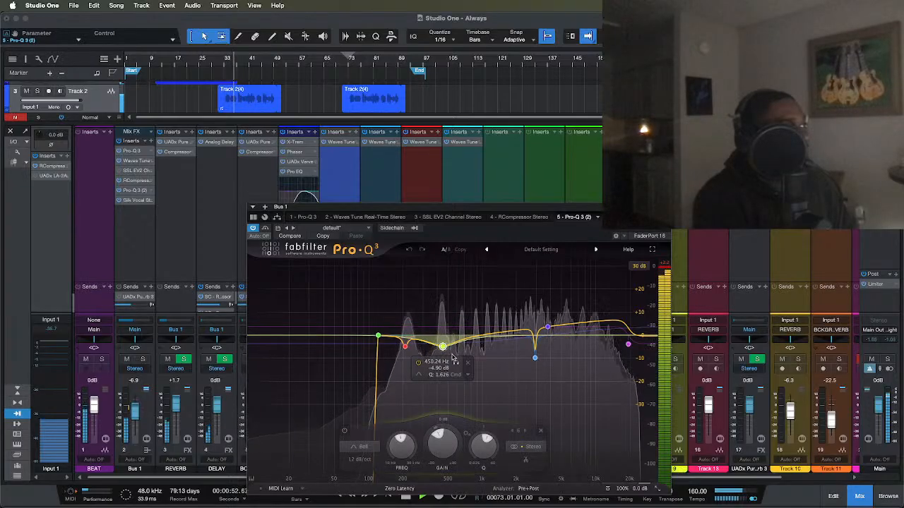
click(457, 363)
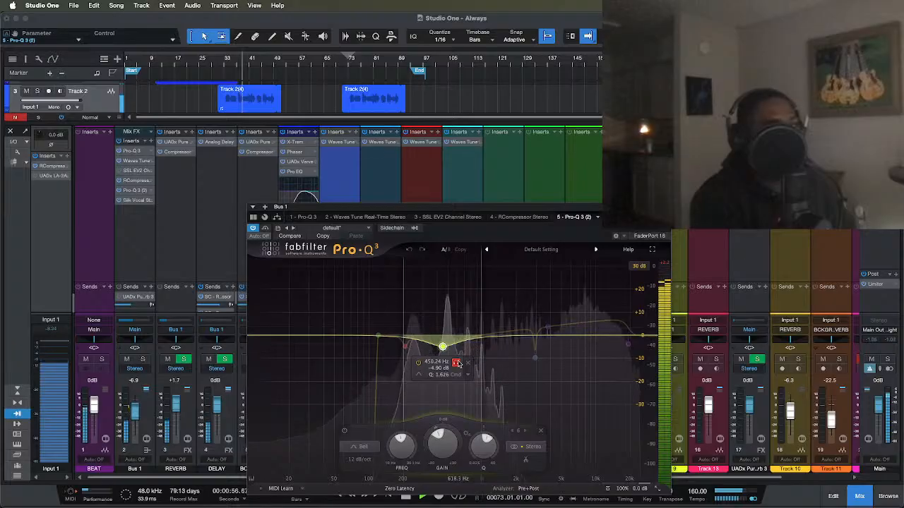
click(456, 363)
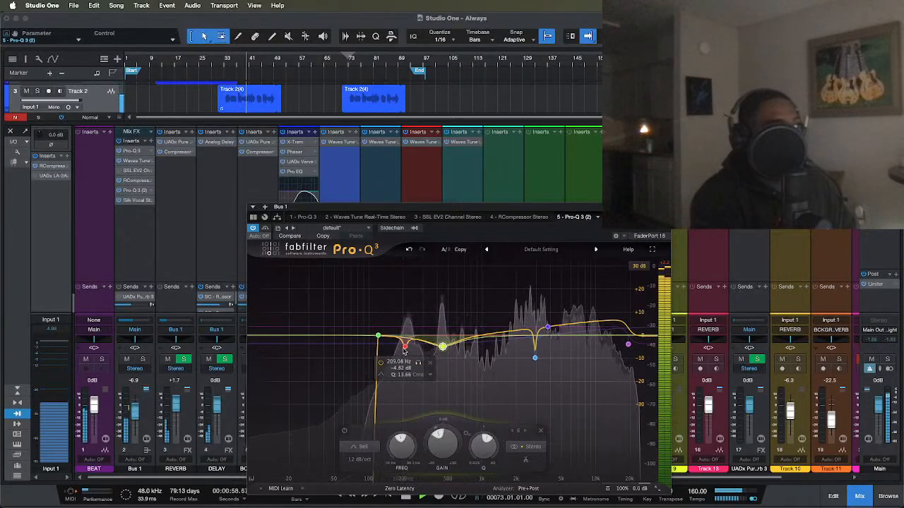
click(405, 346)
click(418, 364)
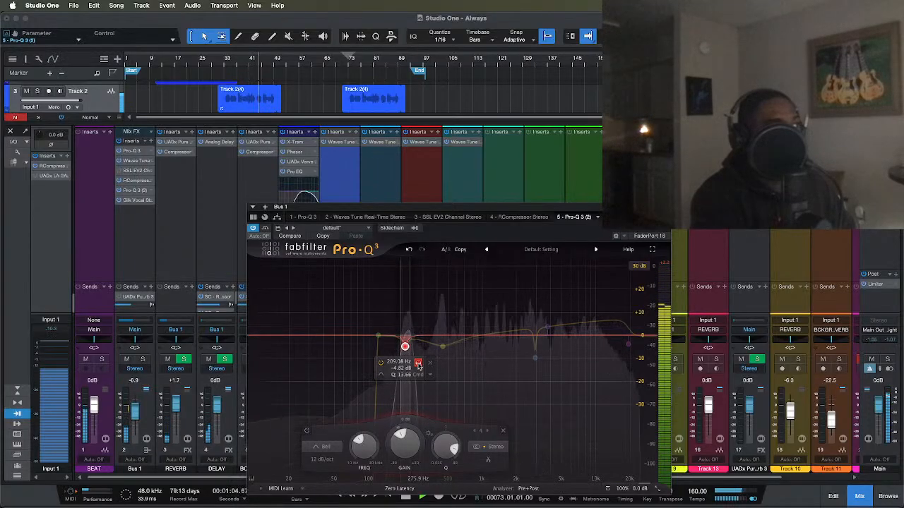
click(417, 364)
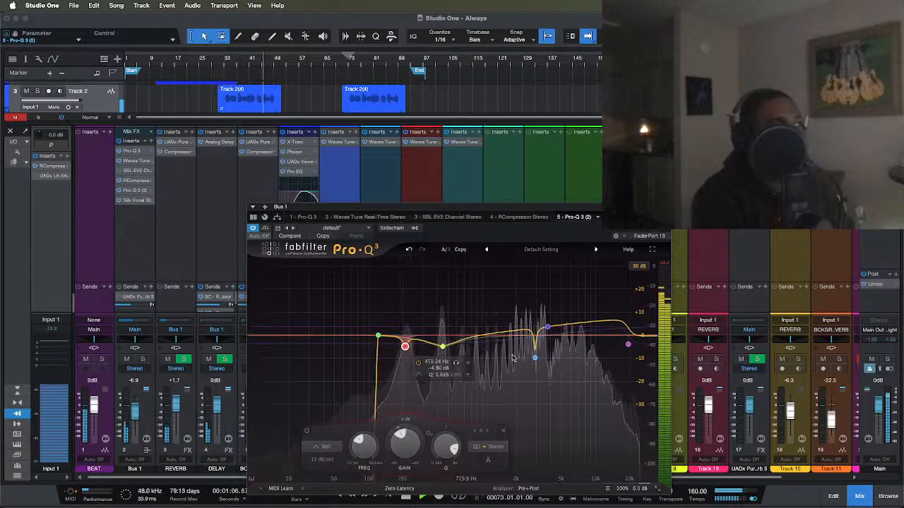
Step: Audition the second Pro-Q 3's two tilt shelf bands, at 3770 Hz and in the extreme highs, then close the equalizer
click(548, 329)
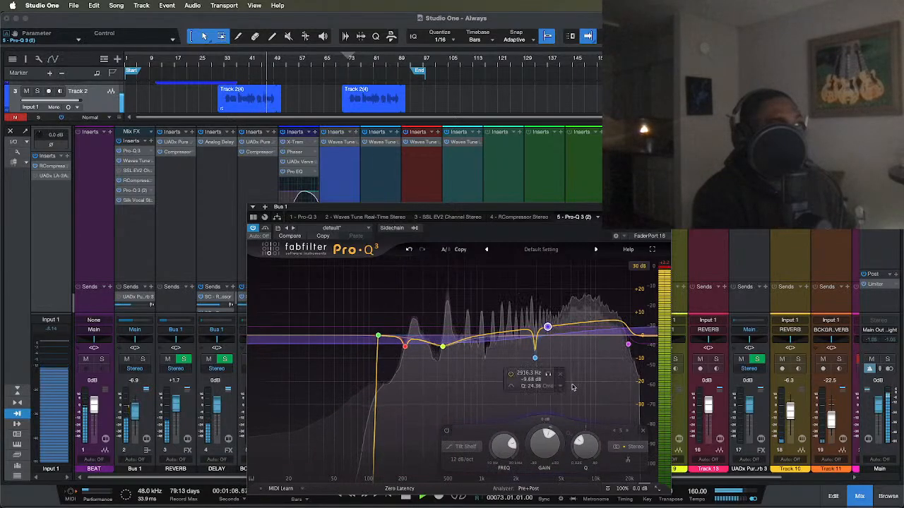
click(548, 375)
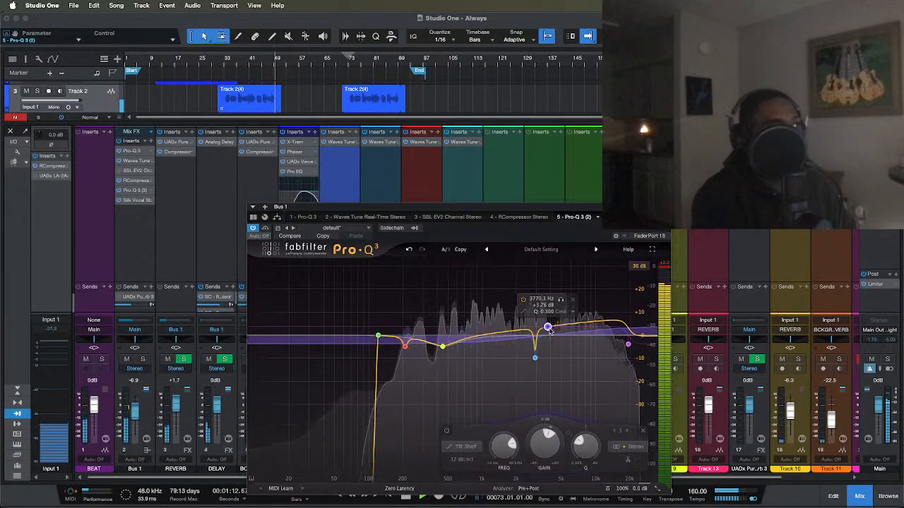
click(562, 301)
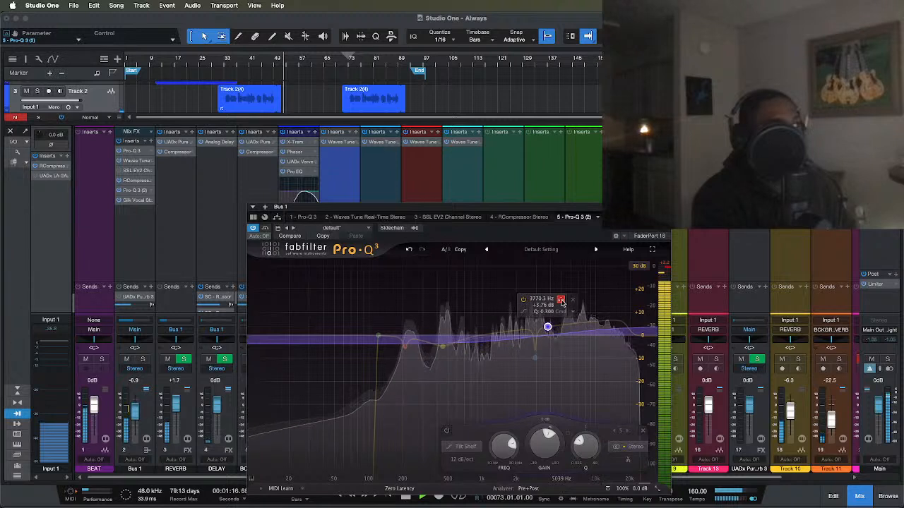
click(561, 301)
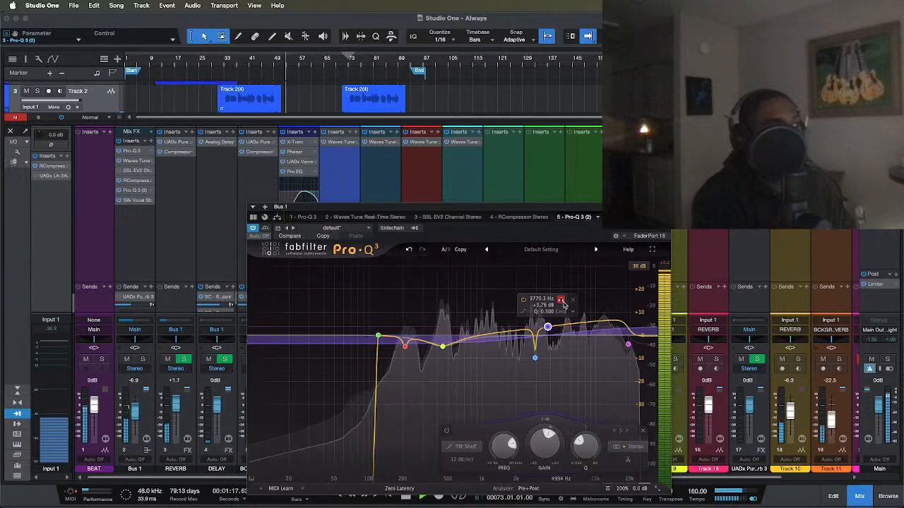
click(628, 347)
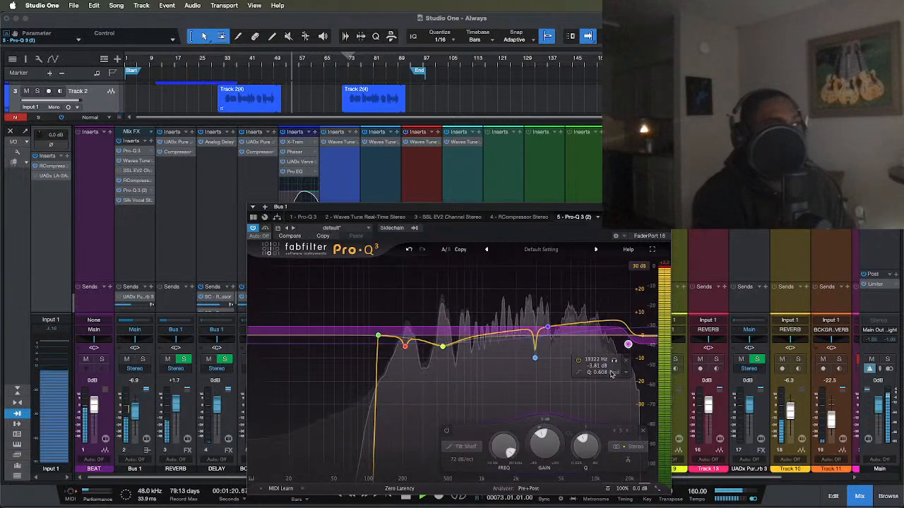
click(615, 361)
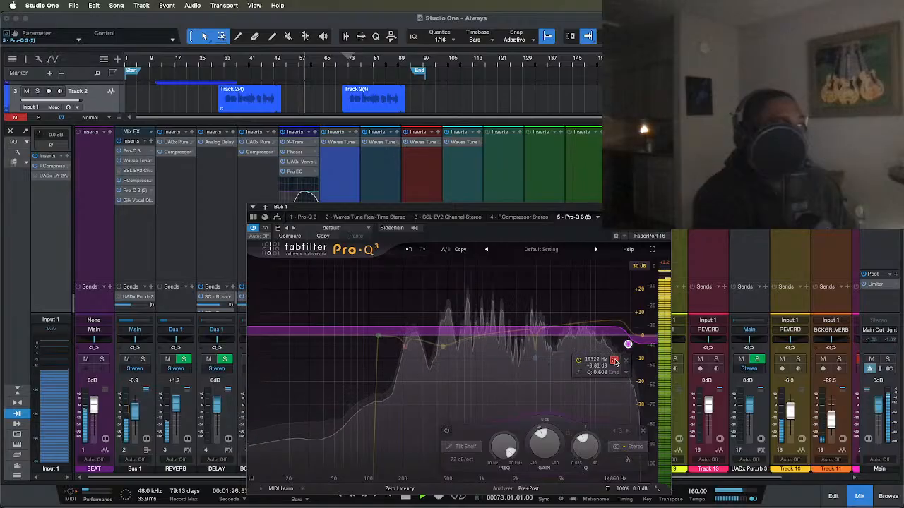
click(614, 361)
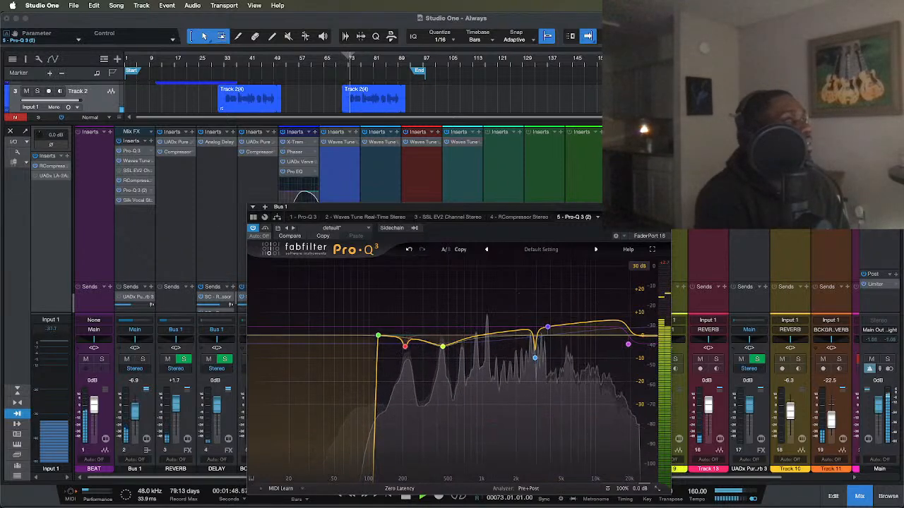
click(665, 207)
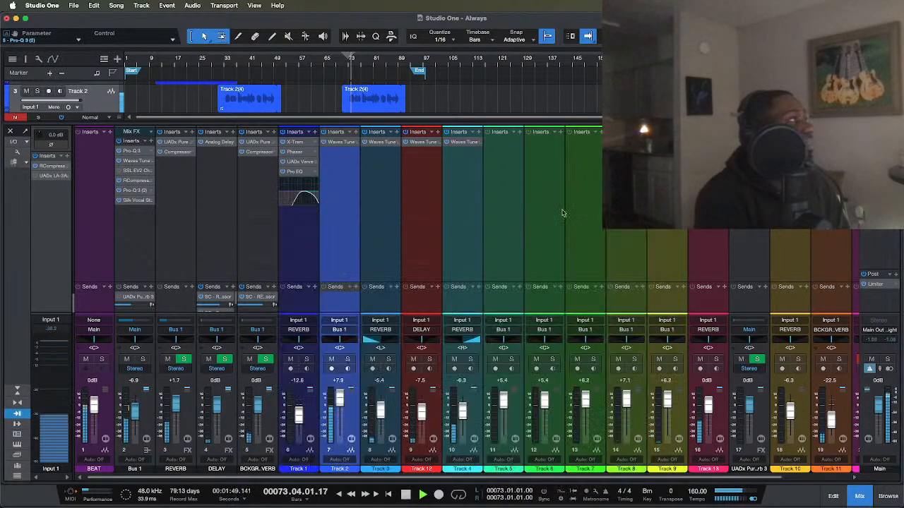
Step: Examine Bus 1's Silk Vocal settings and its dynamics fader during playback, stopping the song before closing the plugin
click(143, 202)
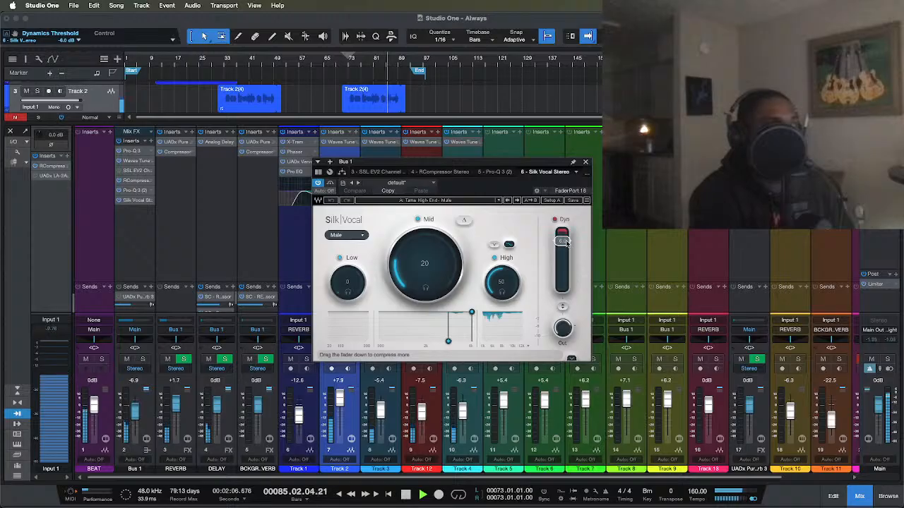
key(space)
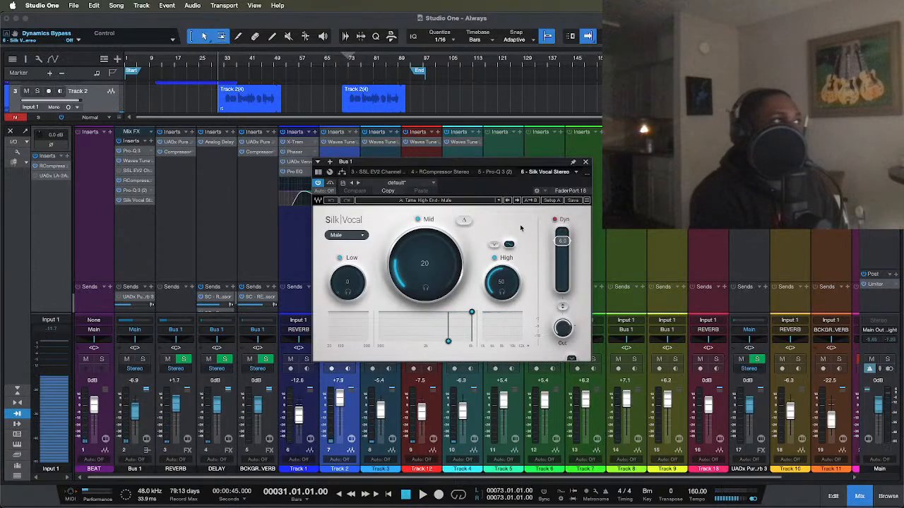
click(585, 164)
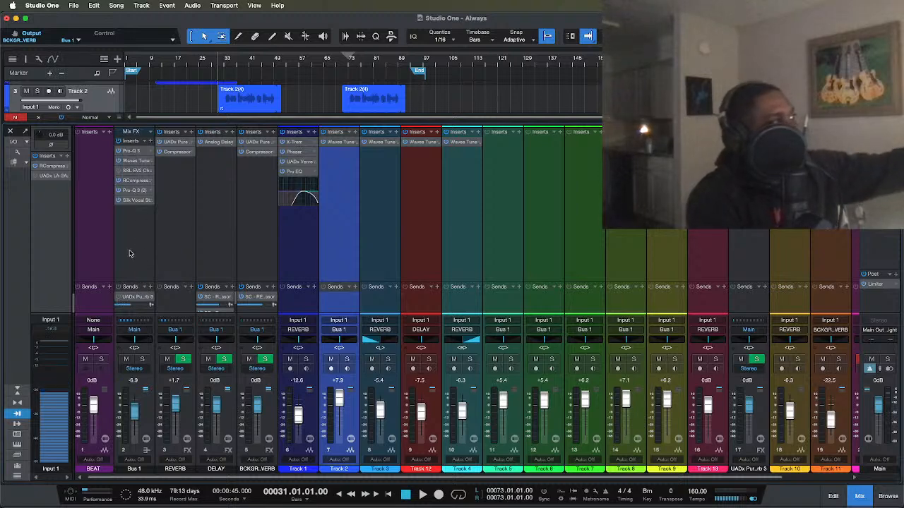
Step: Examine the UADx Pure Plate Reverb 3 fed by Bus 1's send, including its Vocal Shine preset and the send level
click(138, 297)
drag(533, 247, 517, 148)
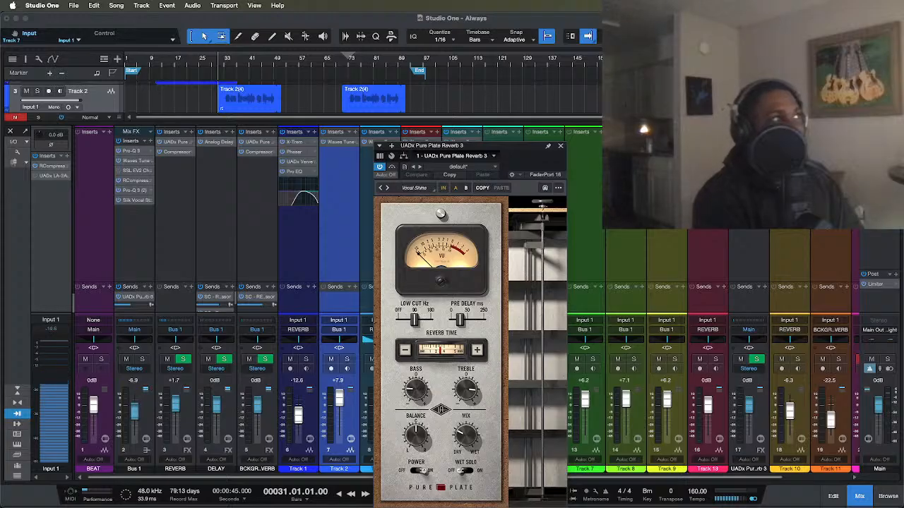
click(560, 147)
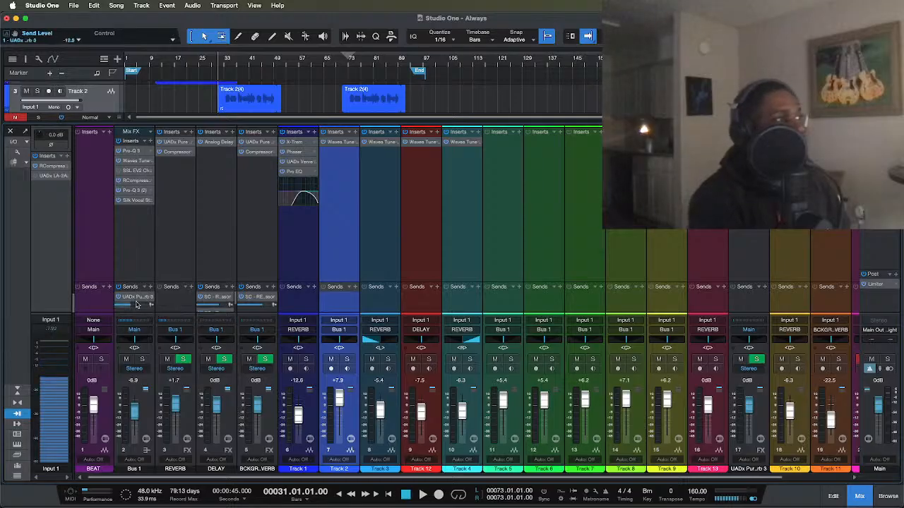
mouse_move(138, 305)
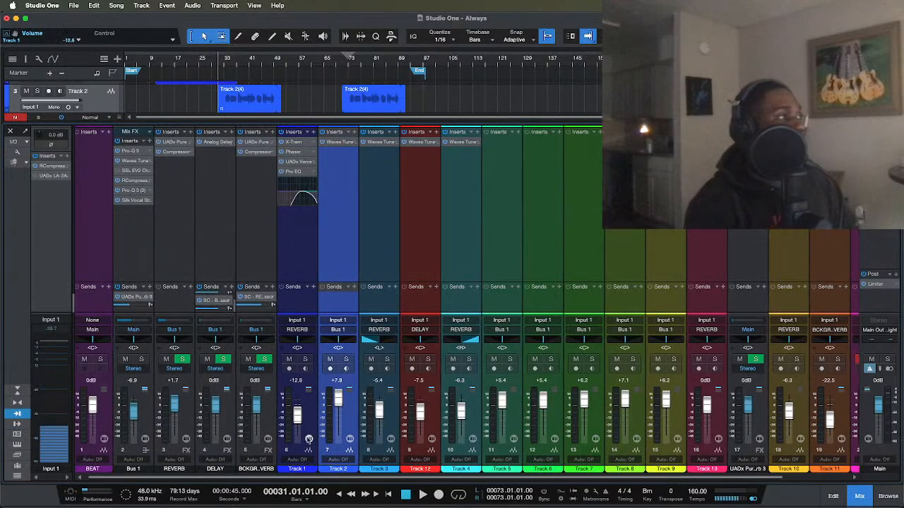
Step: Examine the Compressor on the REVERB channel and the list of sources feeding its sidechain
drag(332, 479, 308, 475)
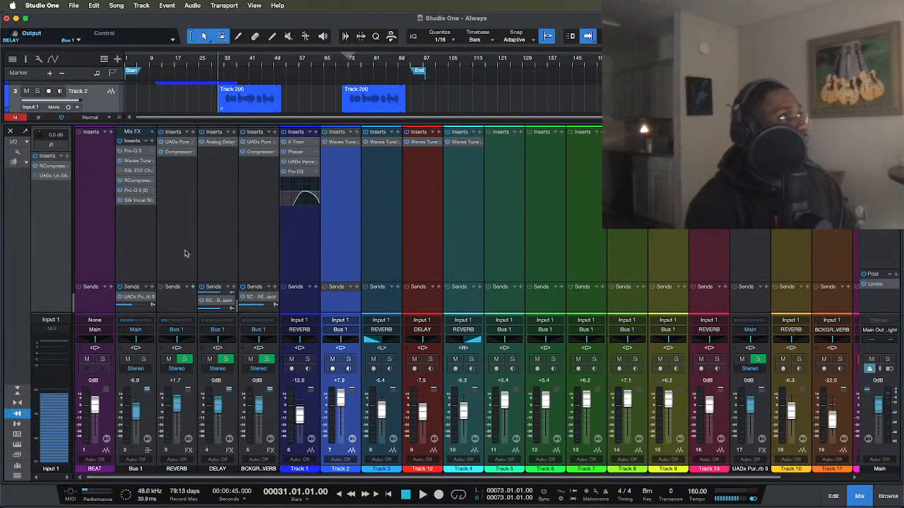
click(177, 153)
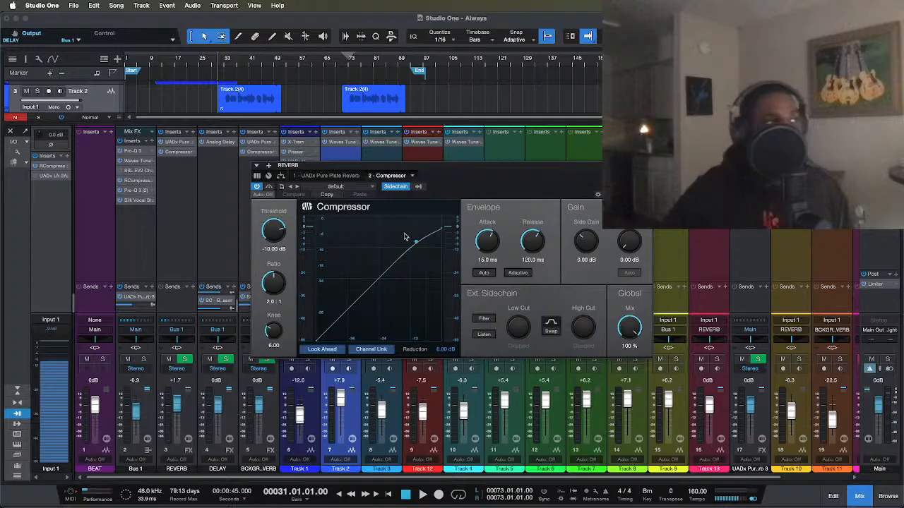
click(419, 187)
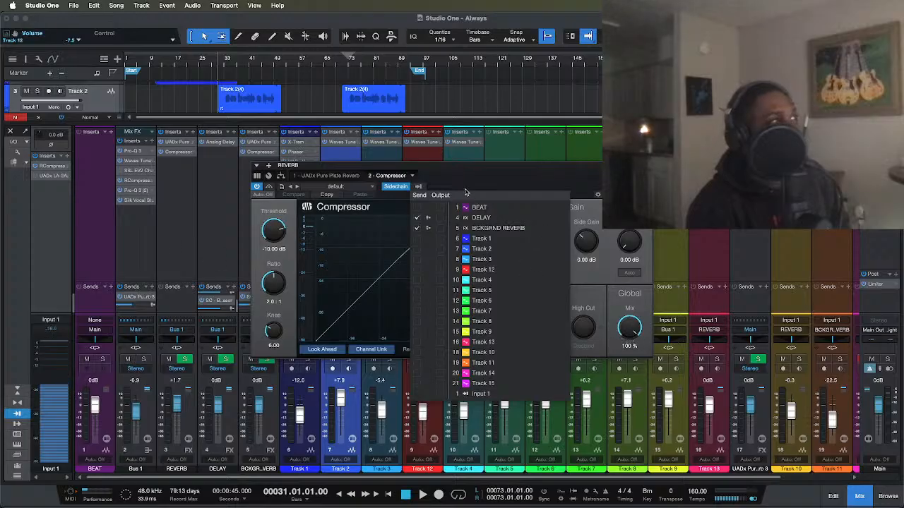
click(489, 183)
click(647, 165)
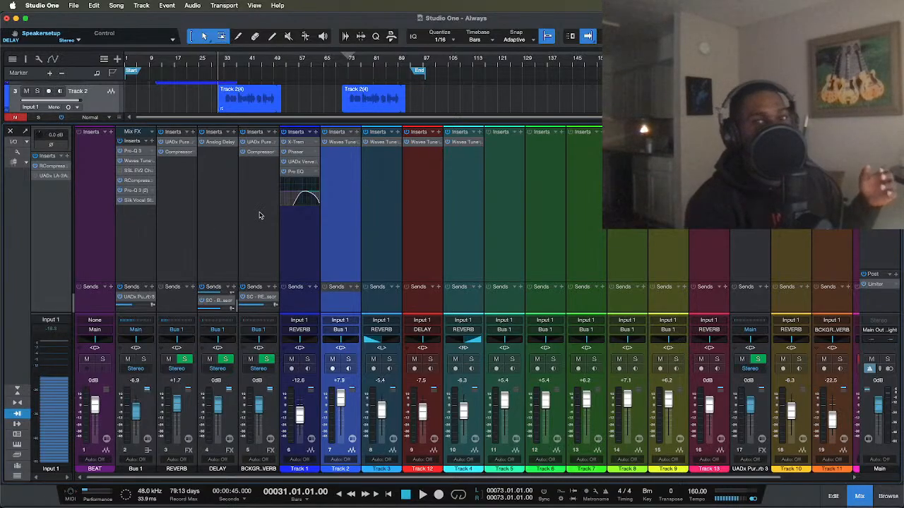
Step: Examine the BCKGRND REVERB channel's UADx Pure Plate Reverb 2 and its Compressor's sidechain sources
click(269, 145)
drag(519, 245, 524, 191)
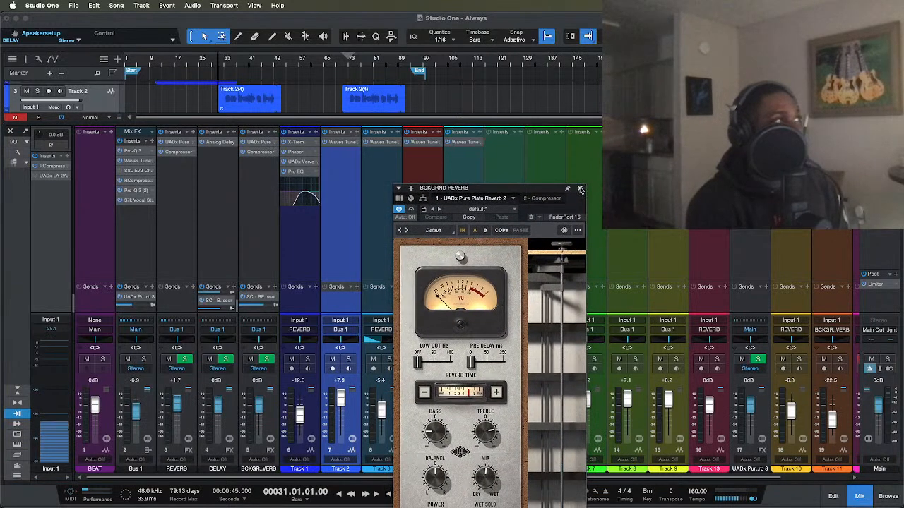
click(585, 187)
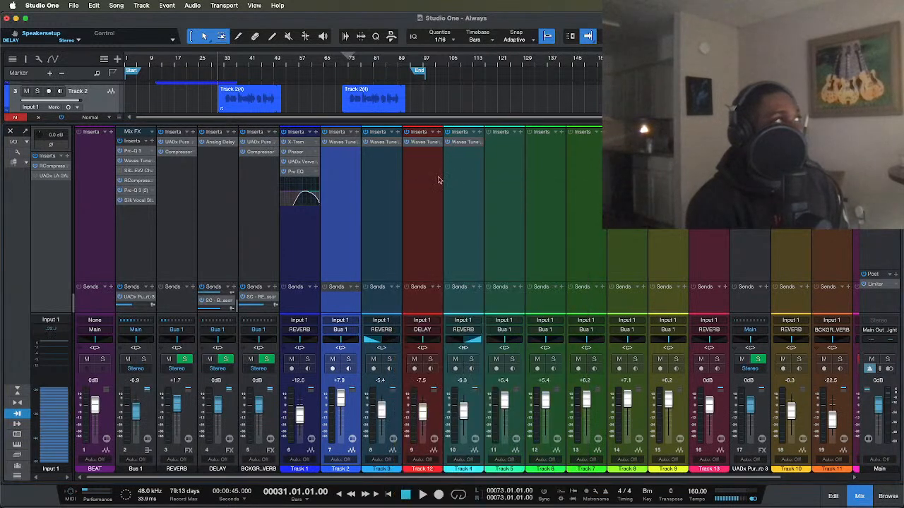
click(255, 152)
click(419, 186)
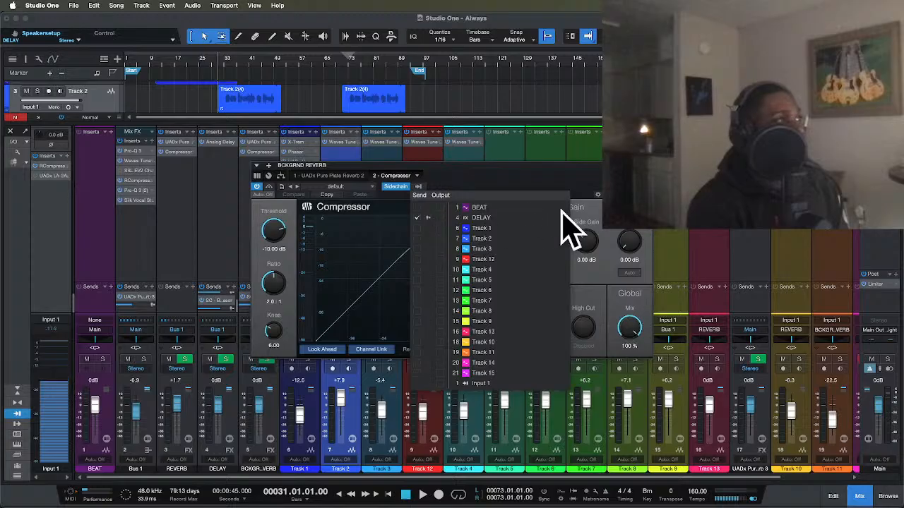
key(Escape)
click(645, 165)
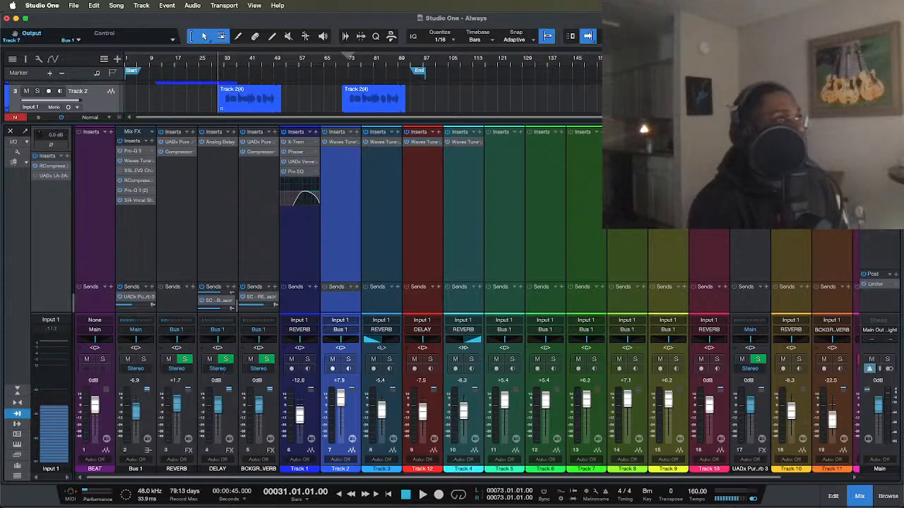
Step: Review the UADx Pure Plate Reverb 3 settings again, first from Bus 1's send and once more from its own effects channel
click(138, 299)
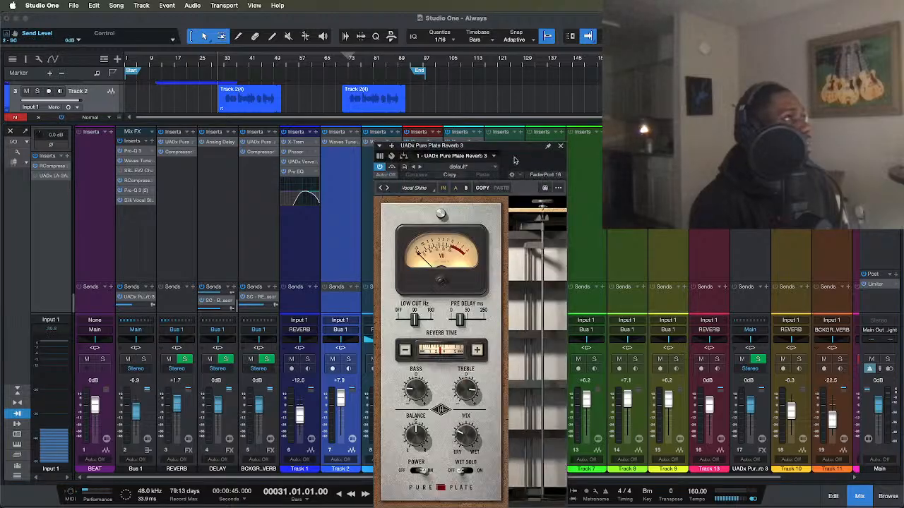
click(561, 147)
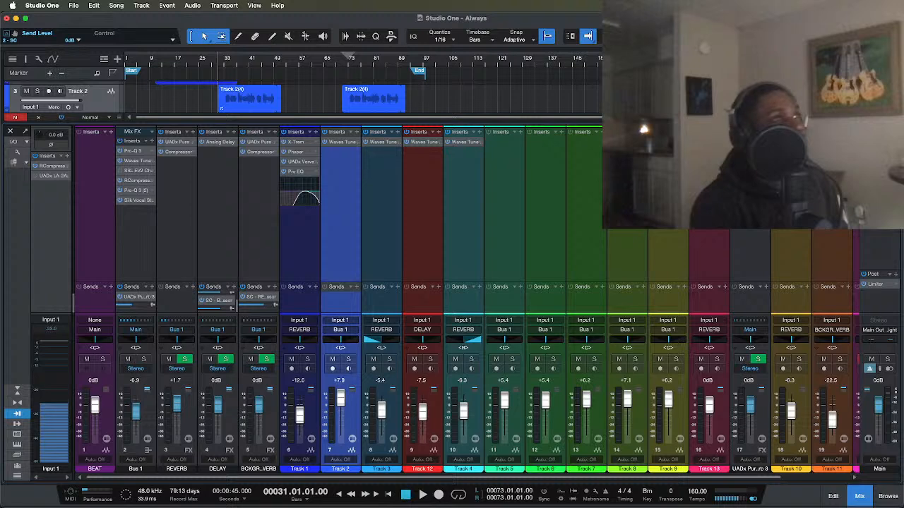
double_click(750, 142)
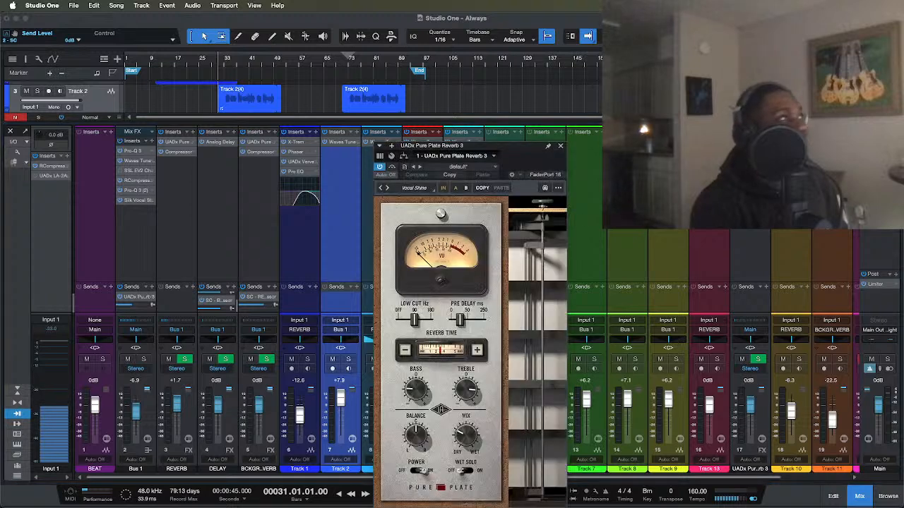
Step: Close the UADx Pure Plate Reverb 3 window and collapse the expanded Pro EQ curve among Track 1's inserts
click(560, 147)
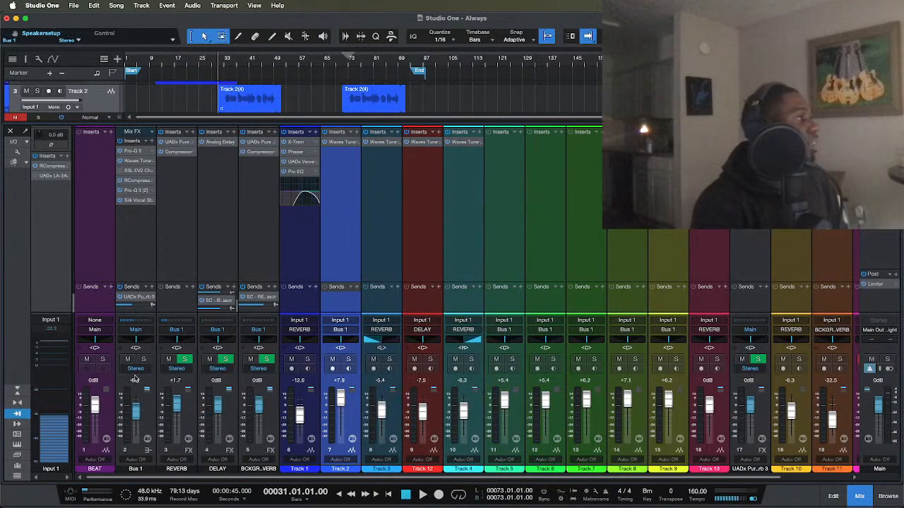
right_click(193, 144)
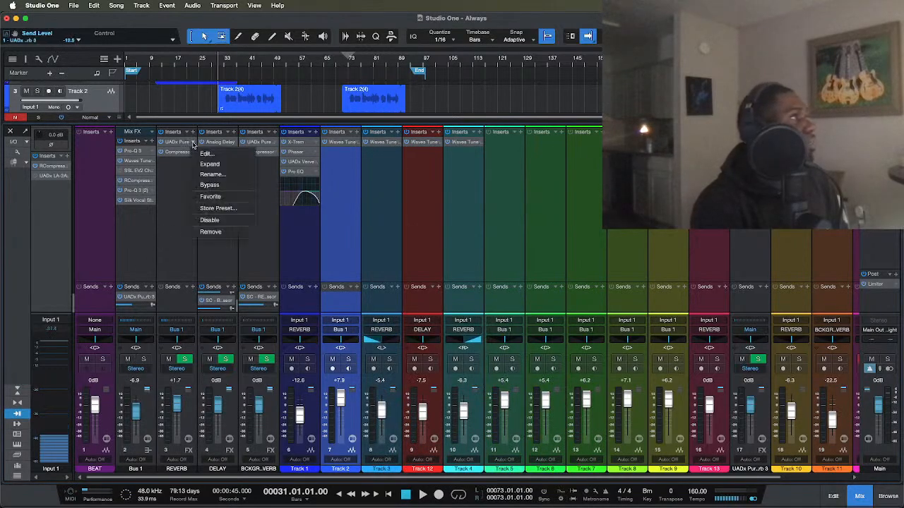
click(161, 191)
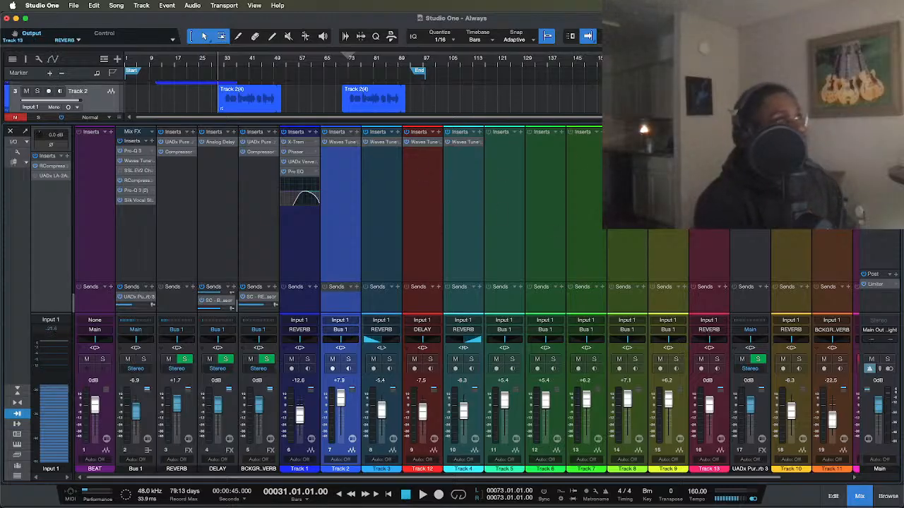
right_click(308, 173)
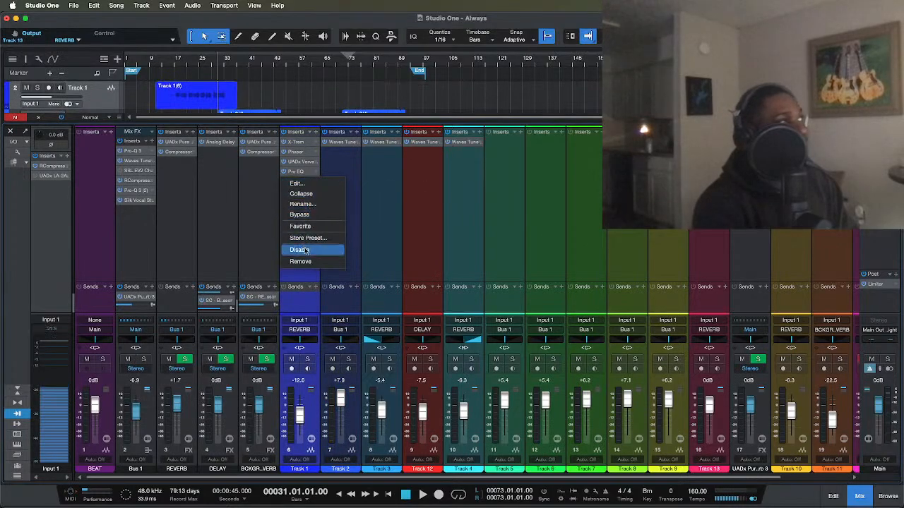
click(305, 181)
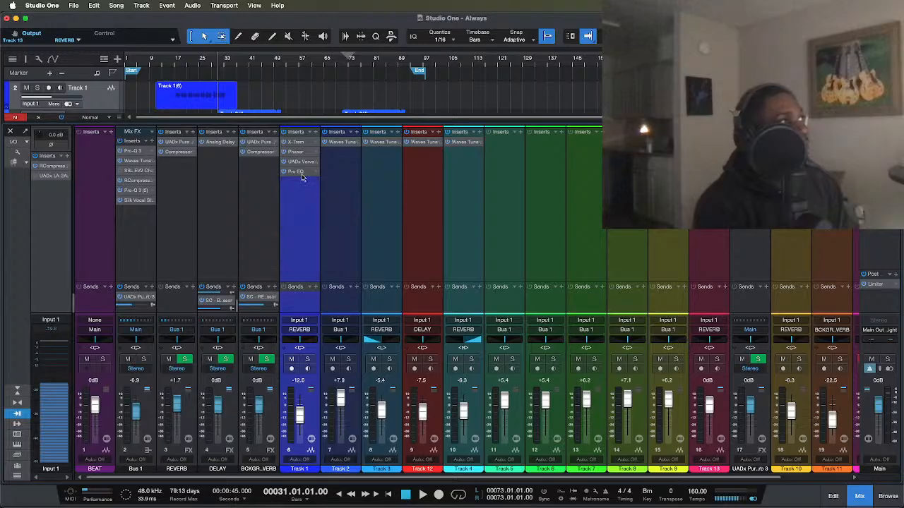
Step: Examine the UADx LA-2A Silver Compressor on Track 11, including its peak reduction setting
drag(605, 478, 745, 492)
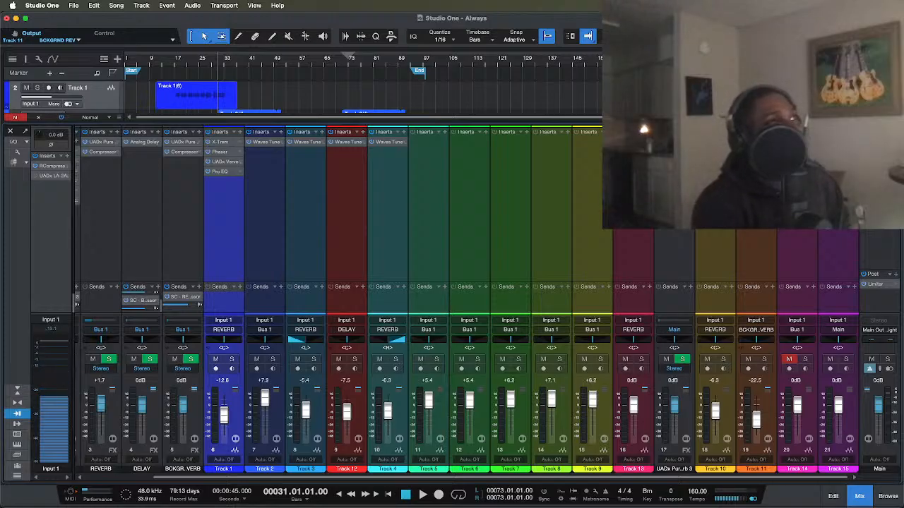
double_click(755, 162)
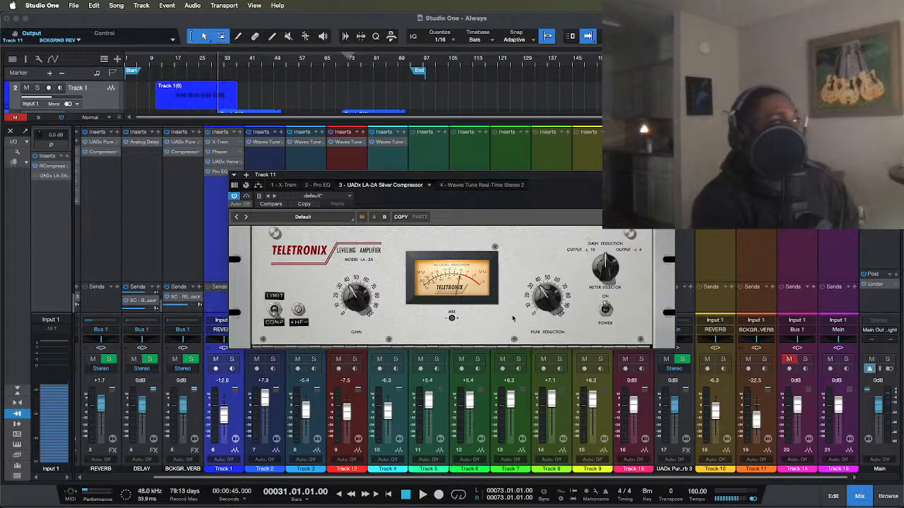
click(540, 292)
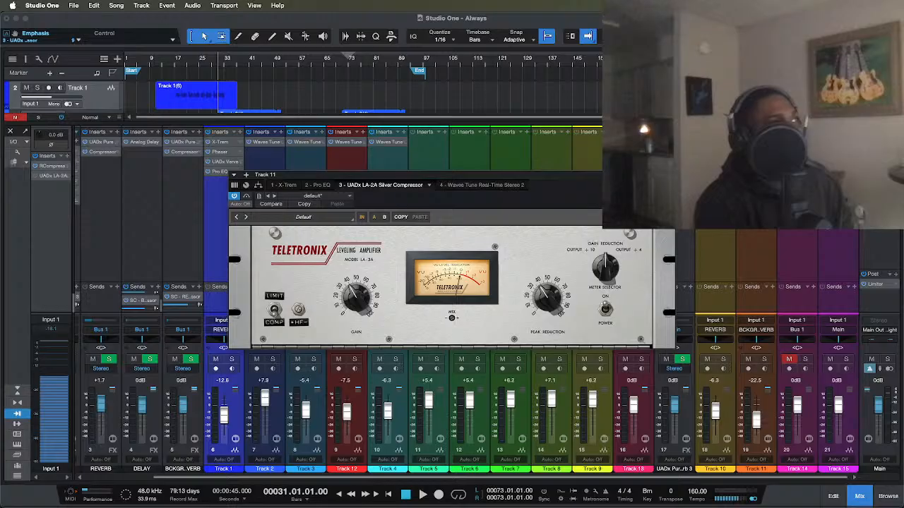
click(668, 175)
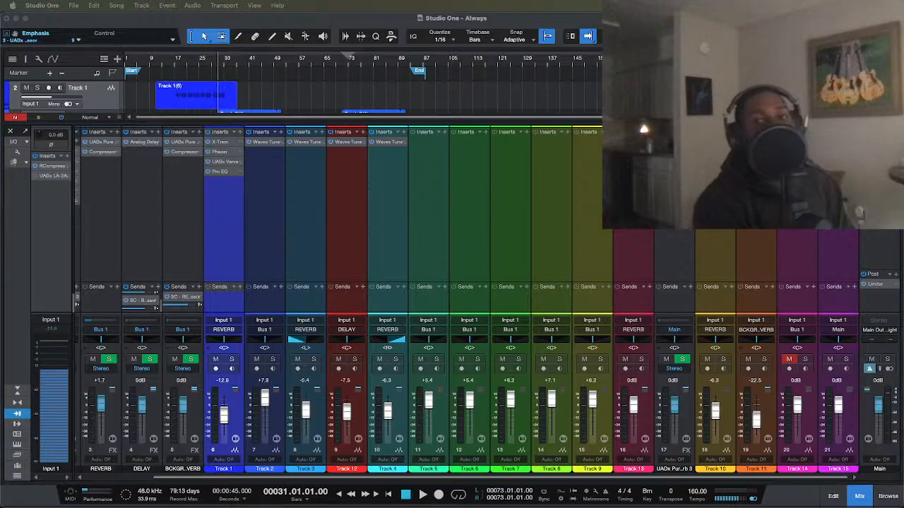
Step: Examine the Waves Tune Real-Time settings on Track 11, including its speed, vocal range and scale
double_click(756, 171)
drag(773, 56, 630, 91)
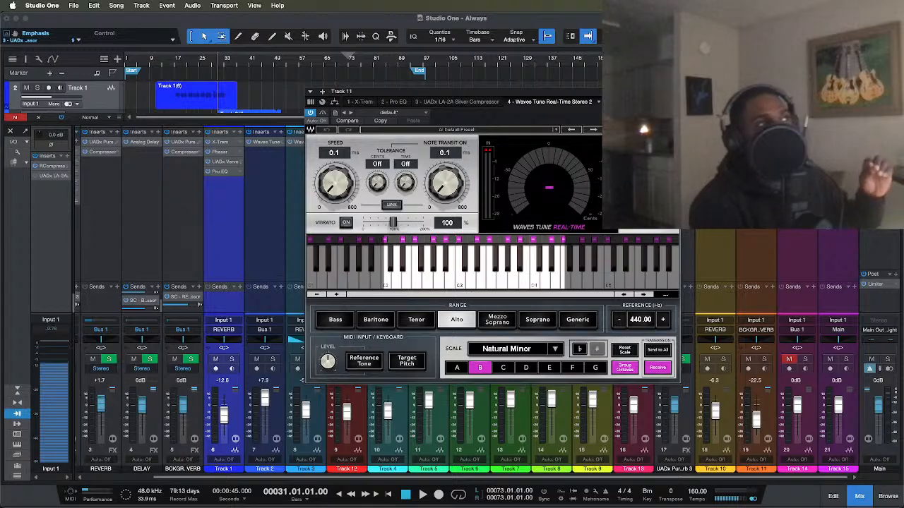
click(674, 91)
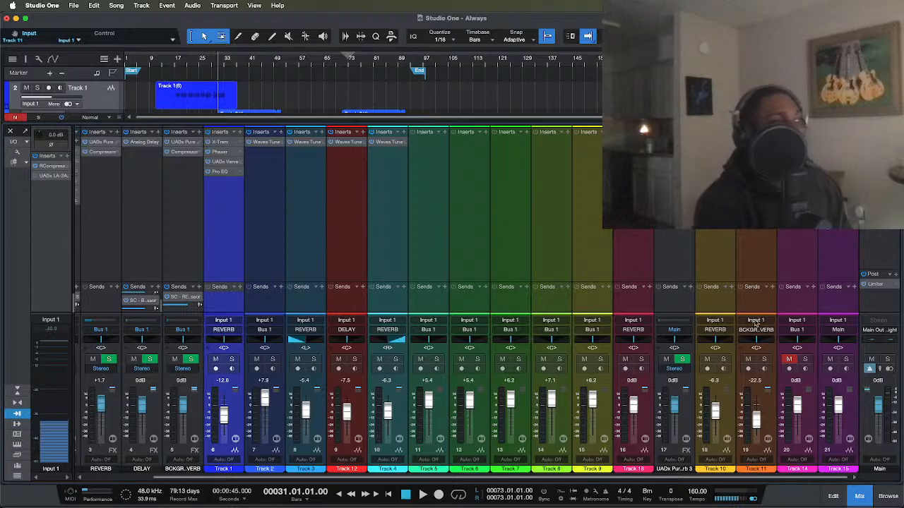
Step: Hide the mix console and look over the full arrangement from the BEAT track down to Track 15
scroll(780, 471, left, 3)
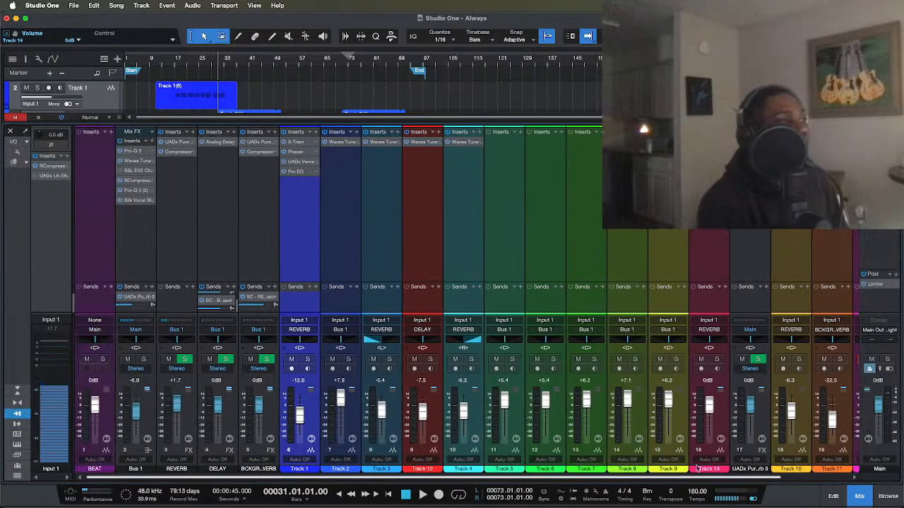
click(856, 498)
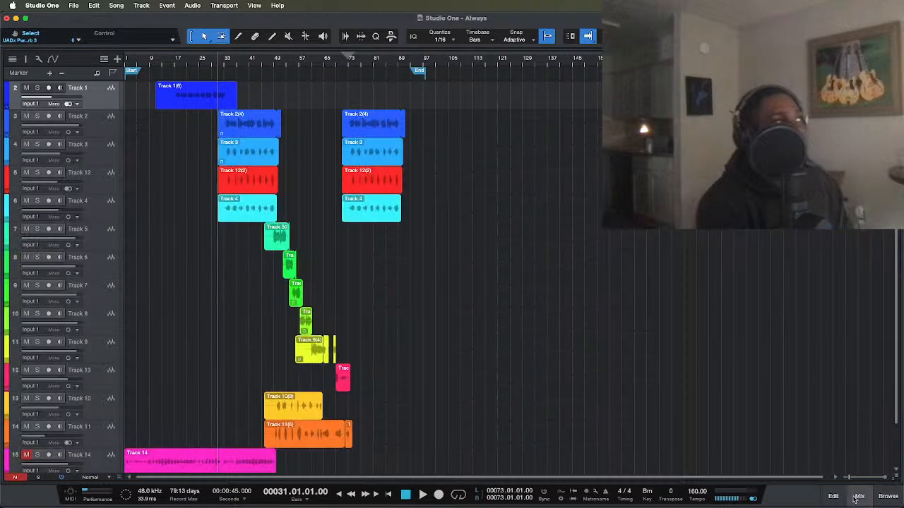
scroll(484, 150, down, 1)
scroll(483, 150, up, 2)
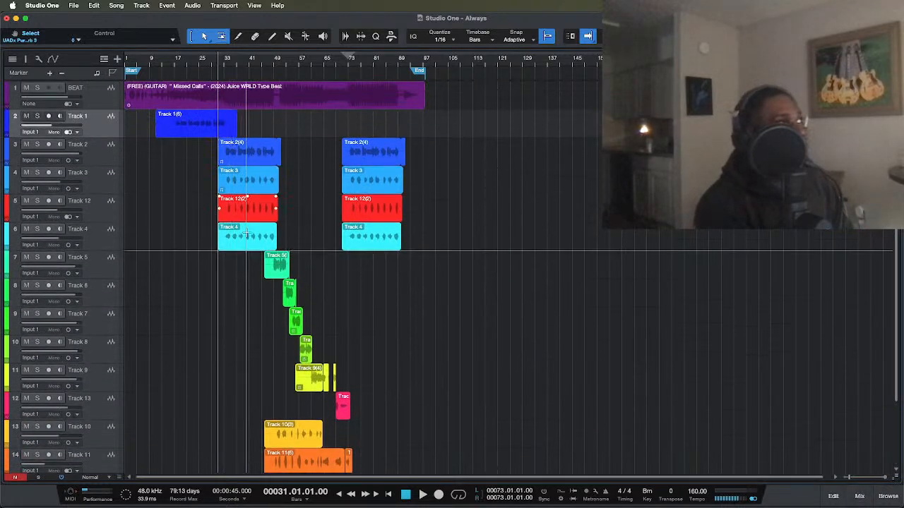
scroll(285, 253, down, 3)
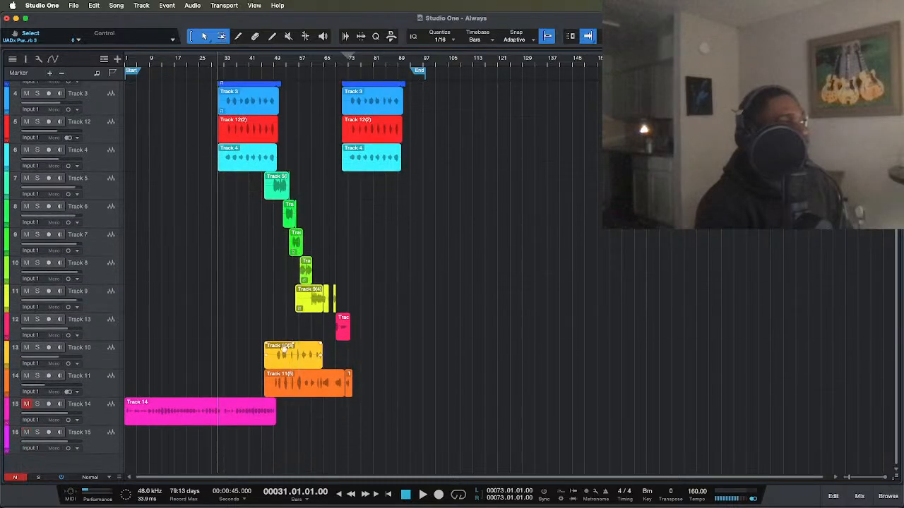
scroll(385, 139, up, 3)
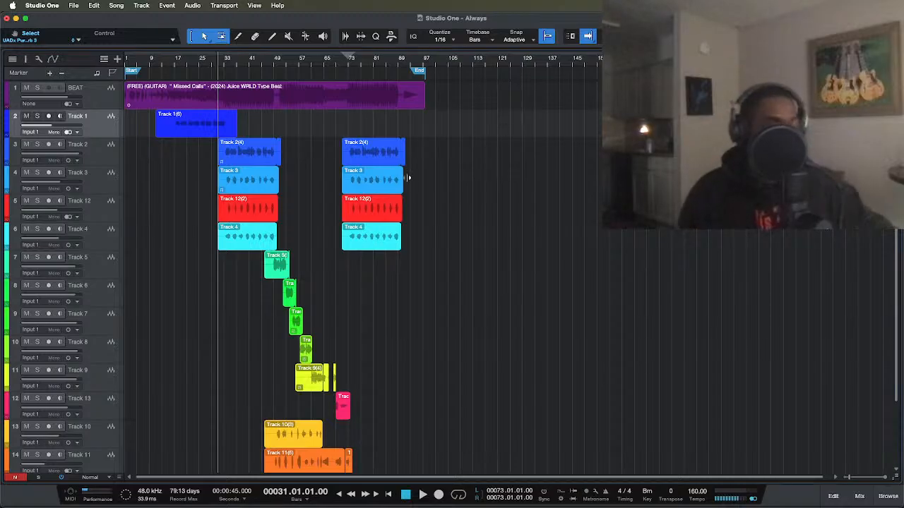
Step: Play the full mix from the start of the song, stop it, and start playback from the beginning again
key(Home)
key(space)
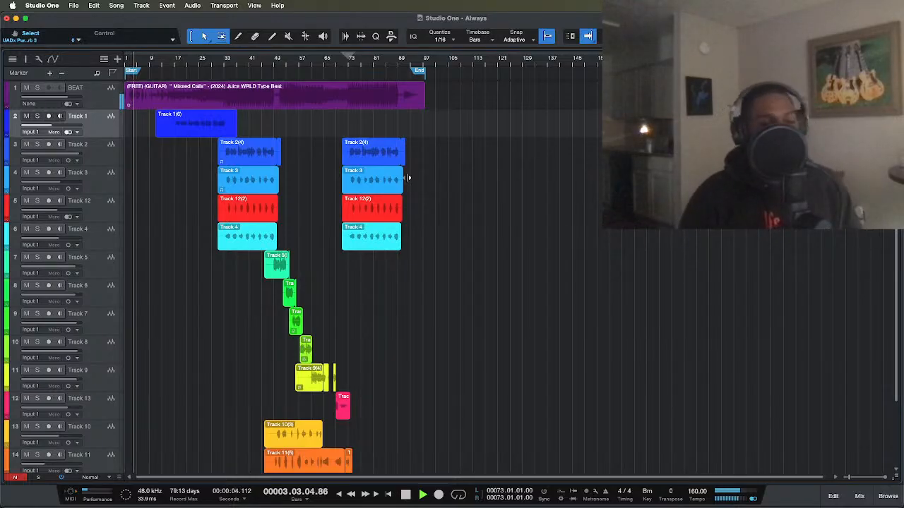
key(space)
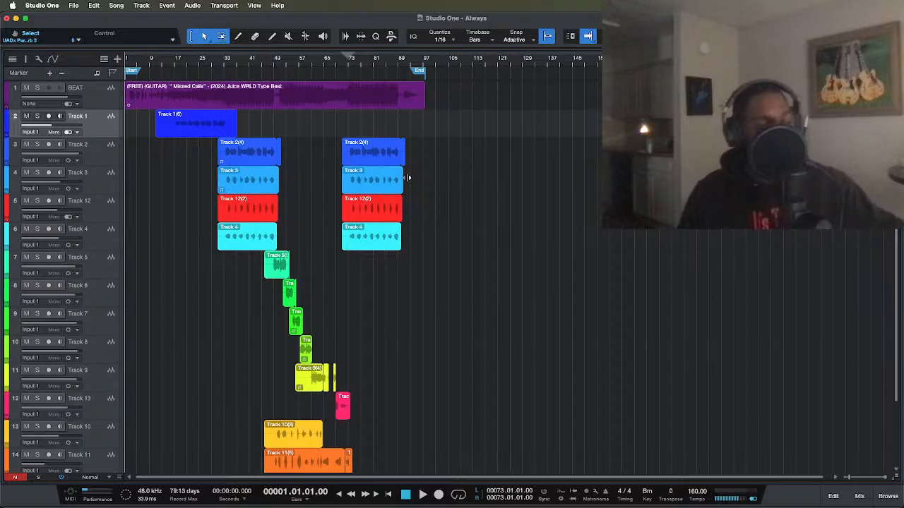
key(space)
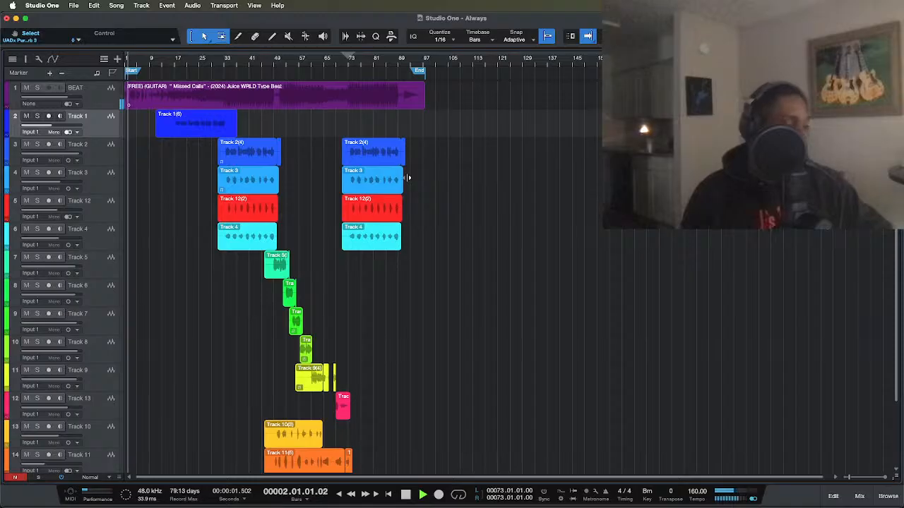